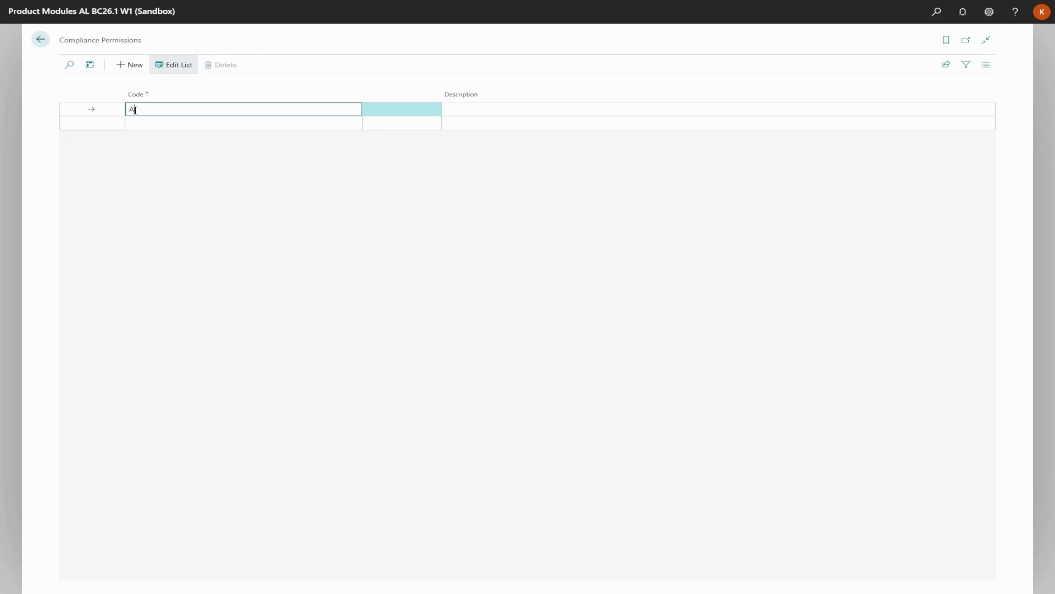
- Enter the compliance permission code APPROVAL TL with the description "Approval Team Lead" in the first row
{"action": "type", "text": "PPROVAL TL"}
{"action": "left_click", "coordinate": [454, 108]}
{"action": "type", "text": "Approval "}
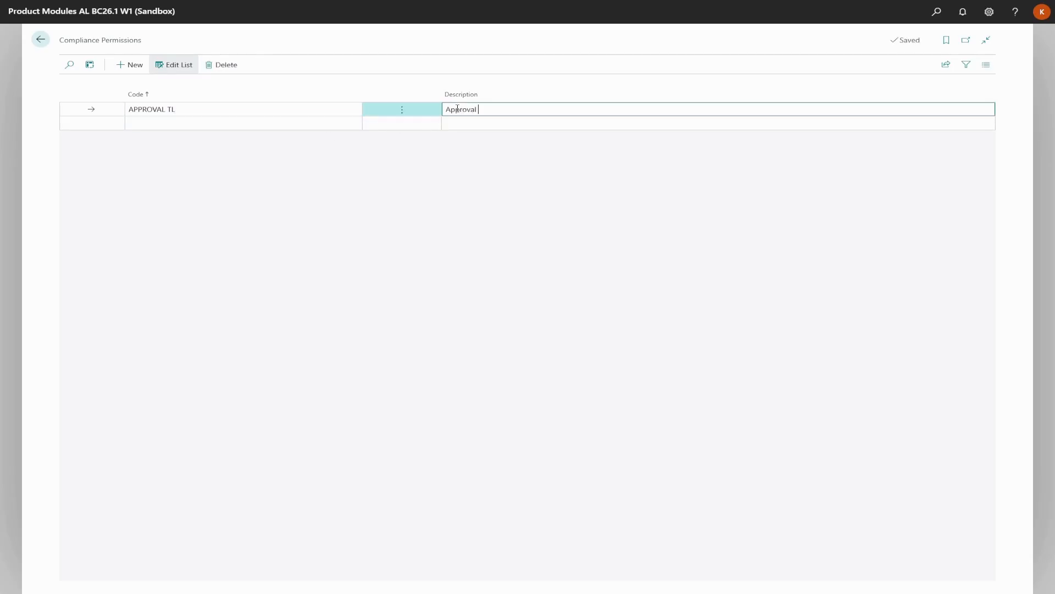
{"action": "type", "text": "Team Lead"}
- Add a second compliance permission with code APPROVAL M and description "Approval Manager"
{"action": "left_click", "coordinate": [283, 121]}
{"action": "type", "text": "A"}
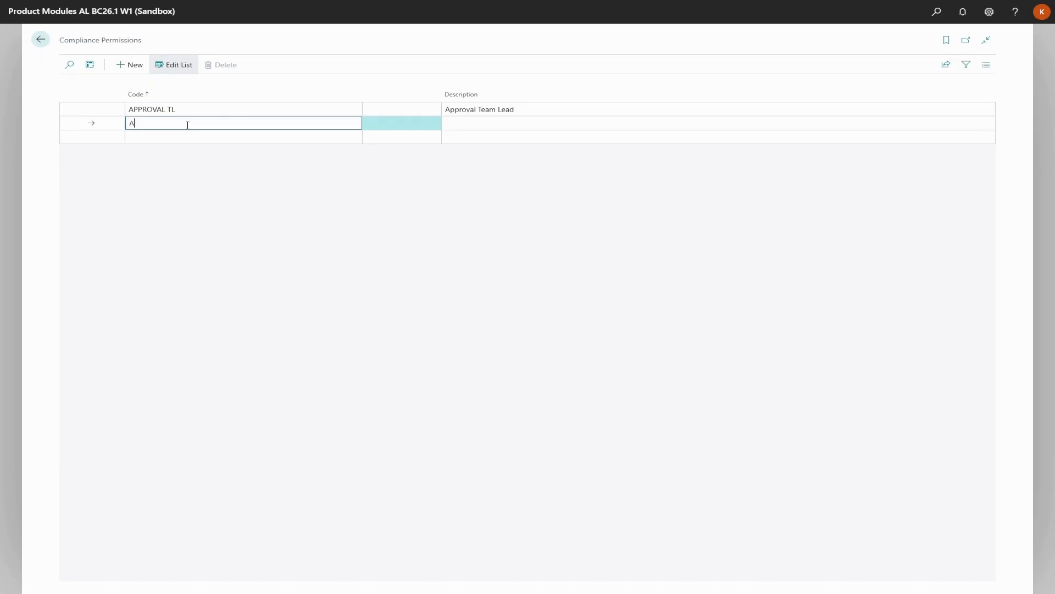
{"action": "type", "text": "PPROVAL M"}
{"action": "left_click", "coordinate": [451, 123]}
{"action": "type", "text": "Ap"}
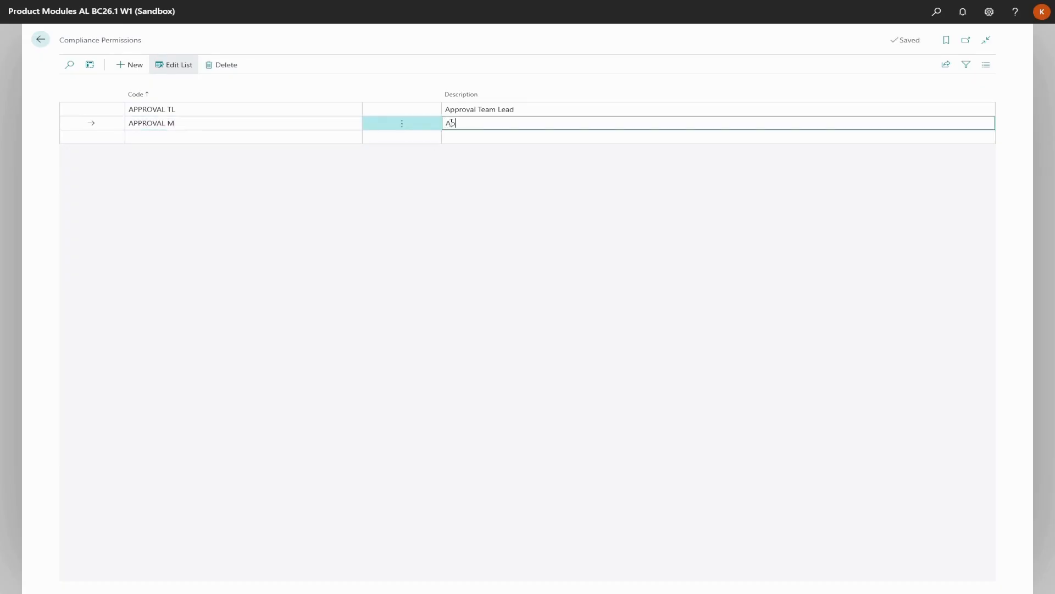
{"action": "type", "text": "proval Manager"}
- Add a third compliance permission with code REJECTION and description "Rejection"
{"action": "left_click", "coordinate": [158, 137]}
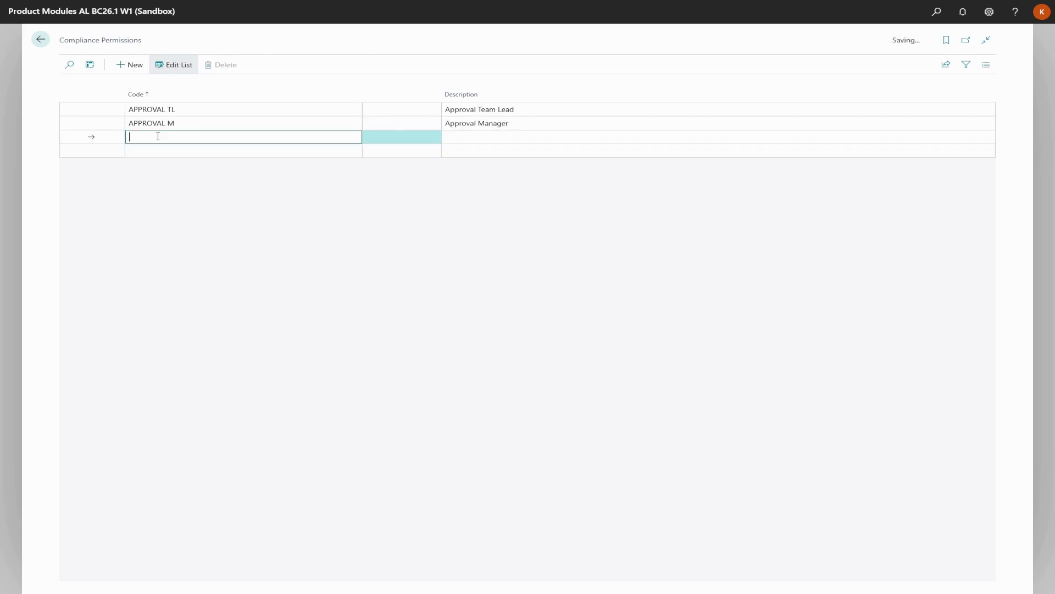
{"action": "type", "text": "REJECTION"}
{"action": "left_click", "coordinate": [449, 138]}
{"action": "type", "text": "R"}
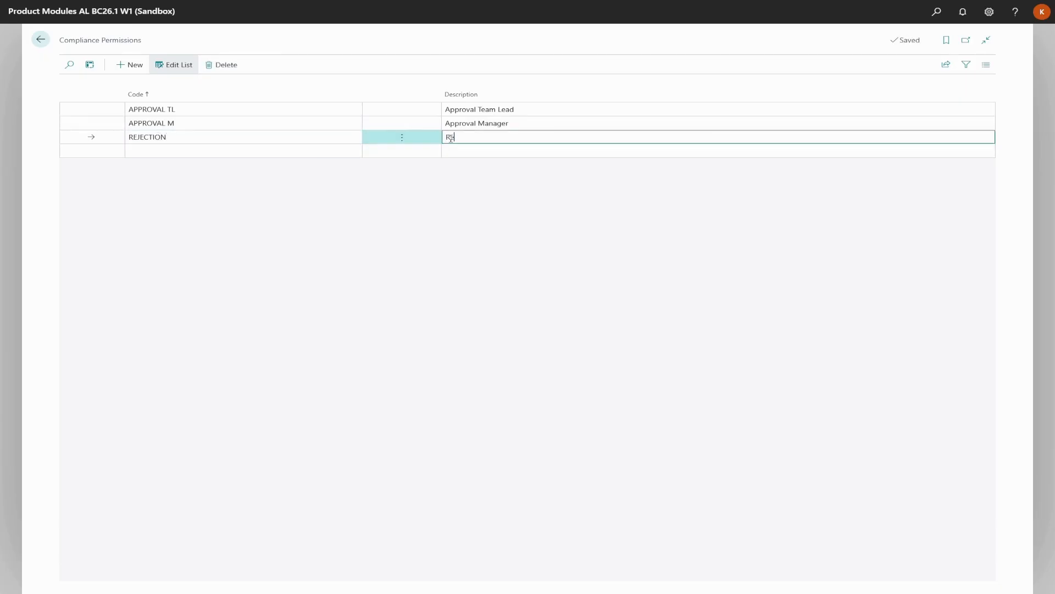
{"action": "type", "text": "ejection"}
{"action": "left_click", "coordinate": [434, 177]}
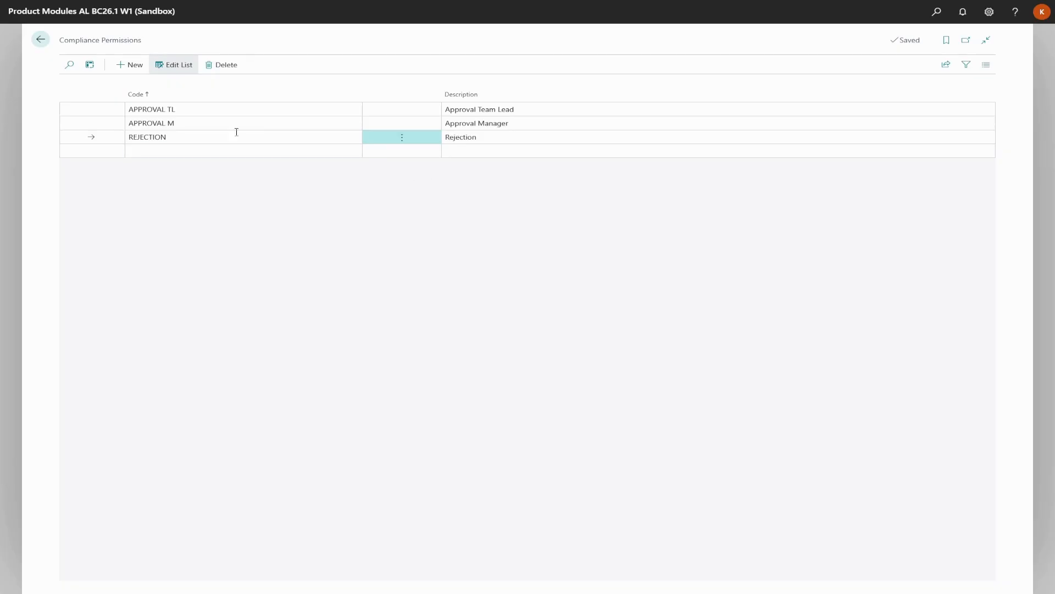
- Leave the permissions list and search for "Compliance Per" to open the Compliance Permission Groups page
{"action": "left_click", "coordinate": [41, 42]}
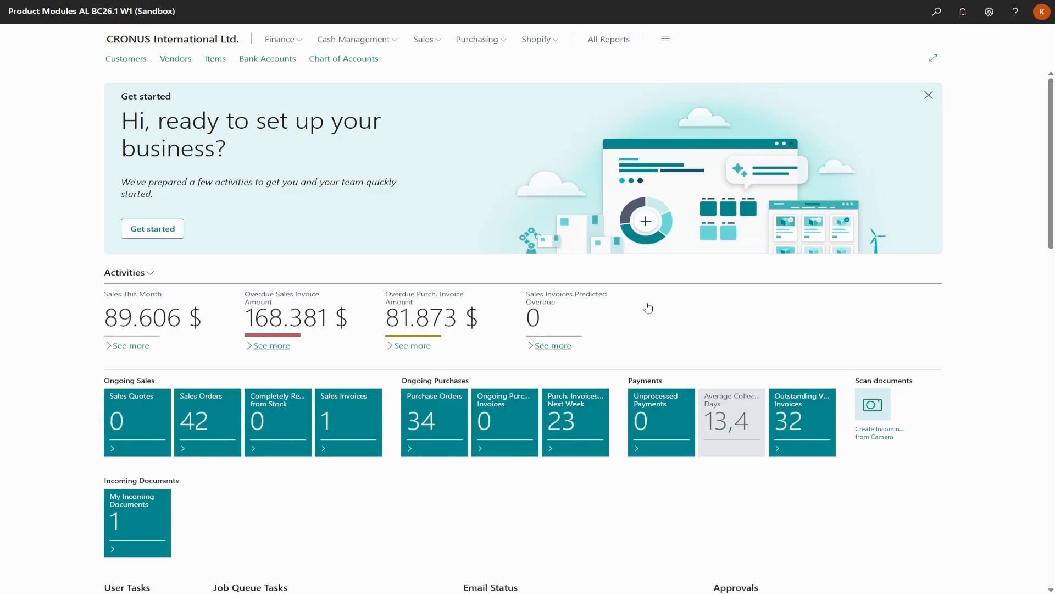
{"action": "left_click", "coordinate": [929, 20]}
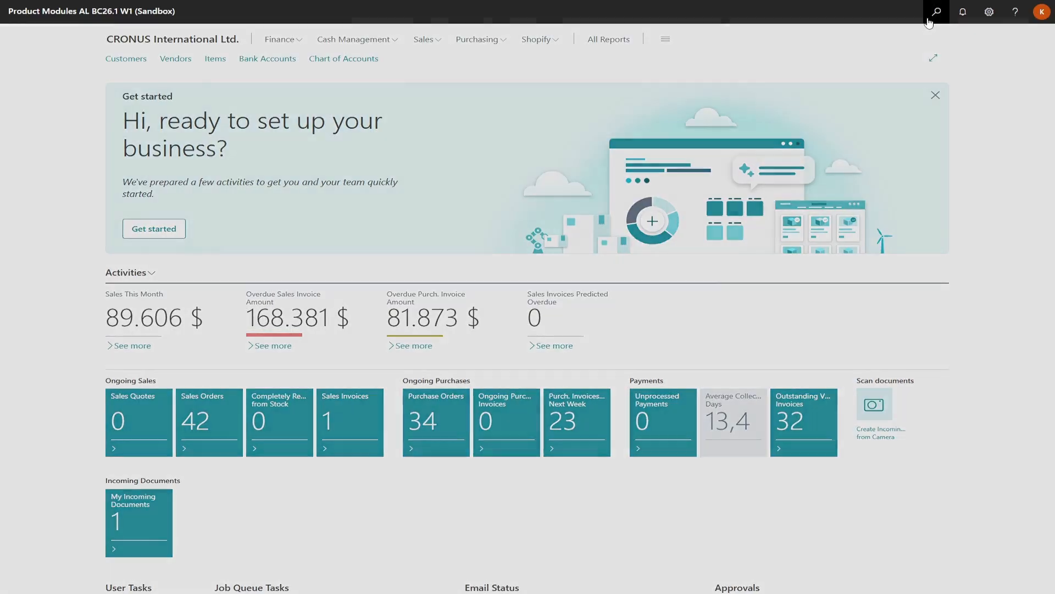
{"action": "type", "text": "Compliance"}
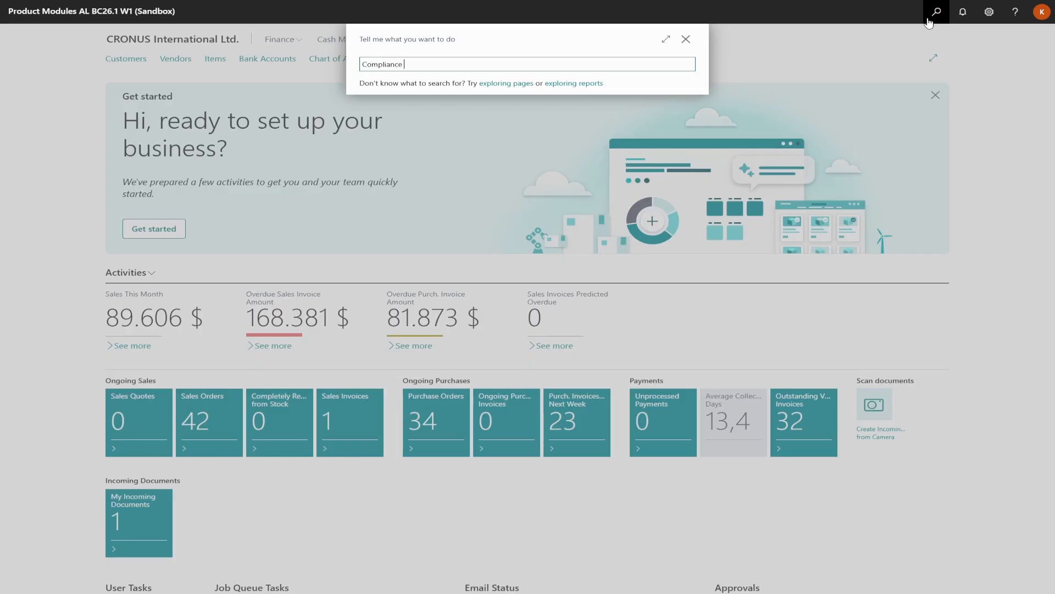
{"action": "type", "text": " Per"}
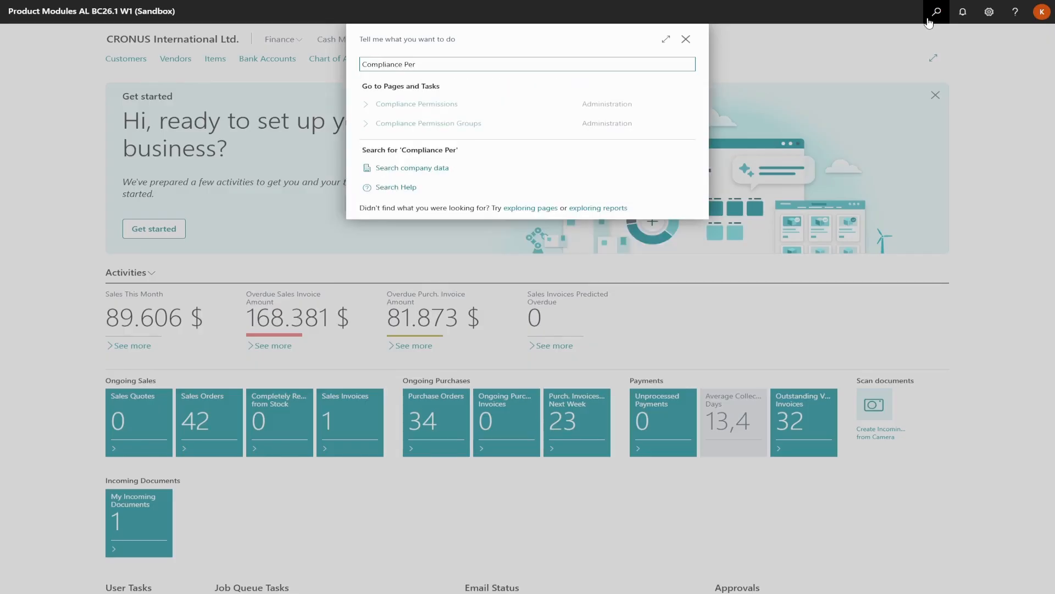
{"action": "left_click", "coordinate": [483, 123]}
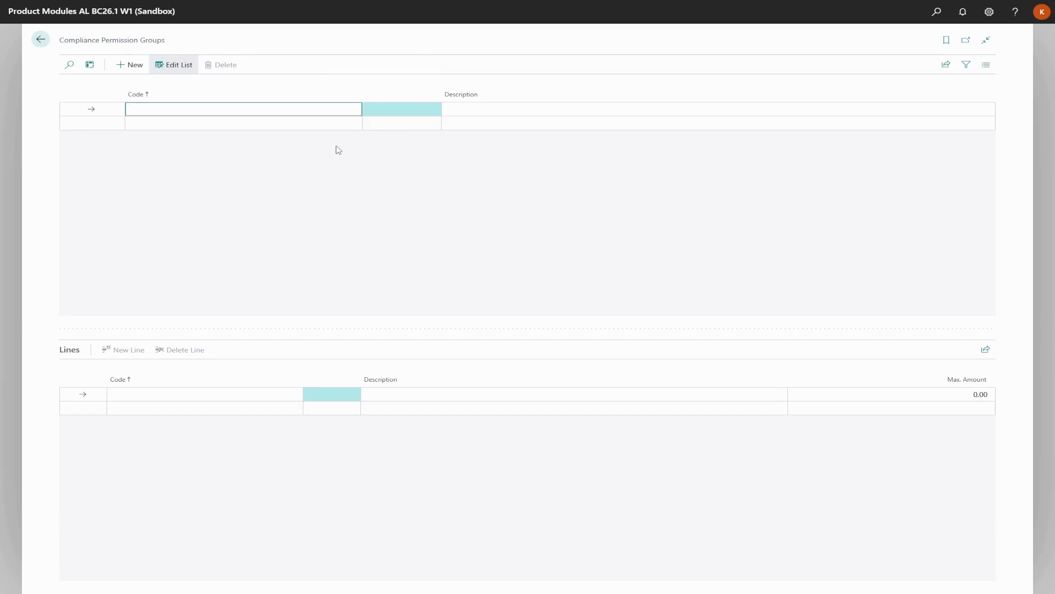
- Create the permission group TEAM LEAD <50 with the description "Team Lead for Approvals Step 1 (<50.000 USD)"
{"action": "left_click", "coordinate": [254, 110]}
{"action": "type", "text": "TEAM LEAD <50"}
{"action": "left_click", "coordinate": [449, 112]}
{"action": "type", "text": "T"}
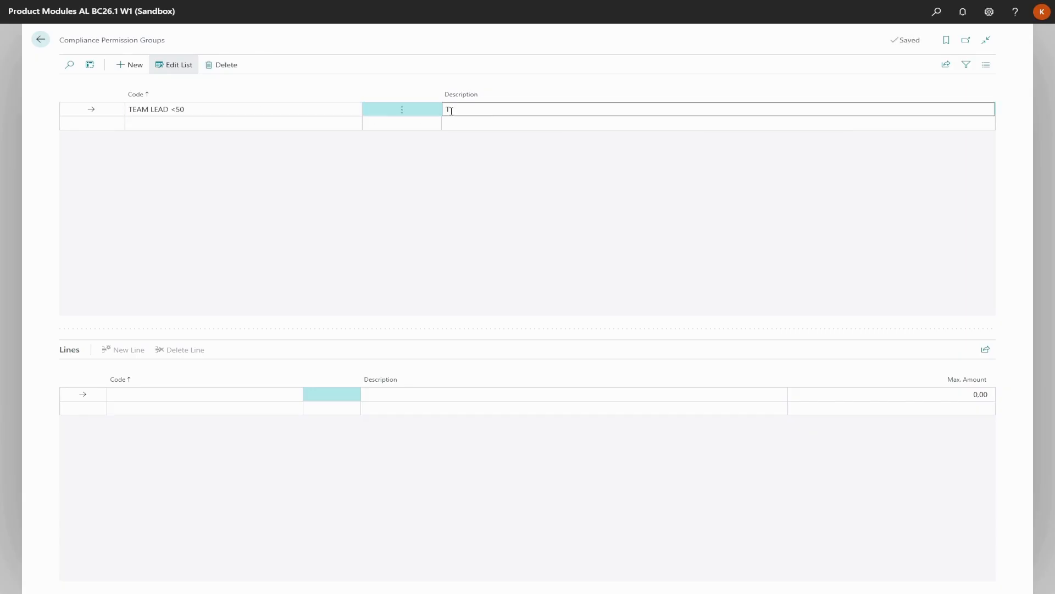
{"action": "type", "text": "eam Lead for Approvals Step 1 (<50.000 US"}
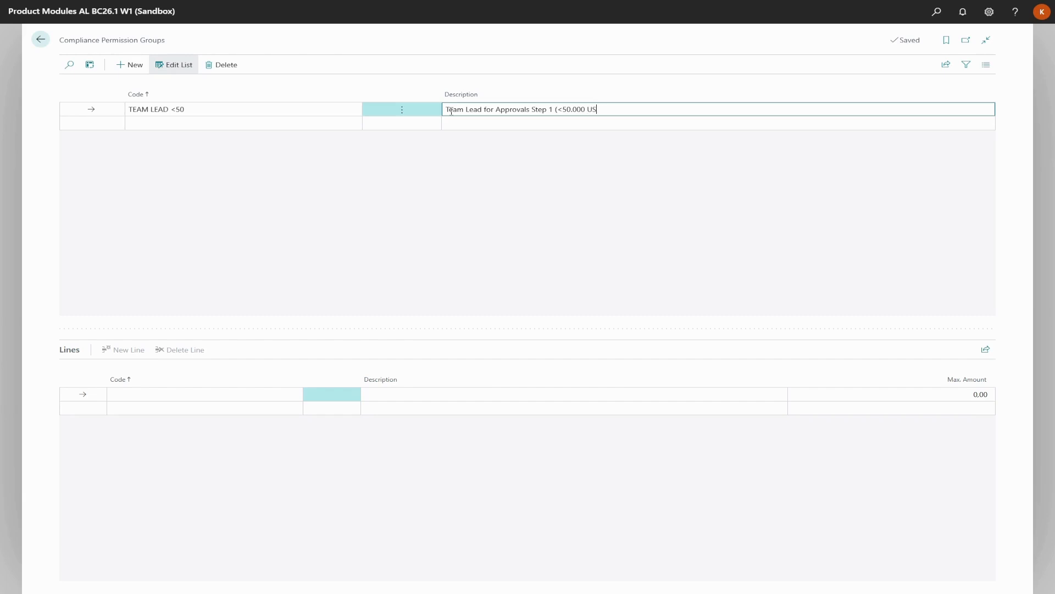
{"action": "type", "text": "D)"}
- Create the permission group TEAM LEAD >50 with the description "Team Lead for Approvals Step 1 (>50.000 USD)"
{"action": "left_click", "coordinate": [140, 122]}
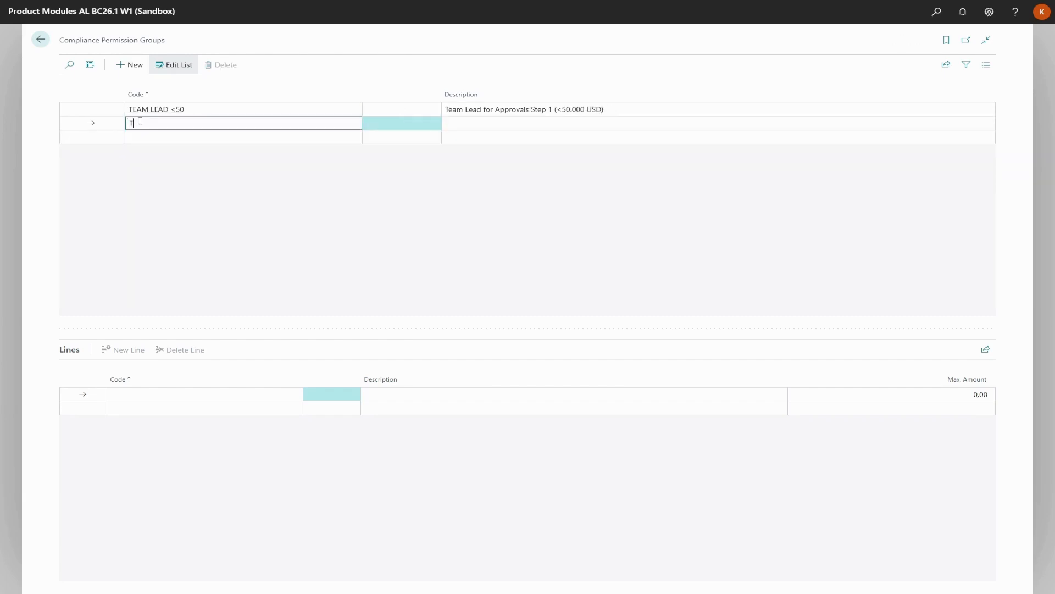
{"action": "type", "text": "TEAM LEAD >50"}
{"action": "left_click", "coordinate": [449, 123]}
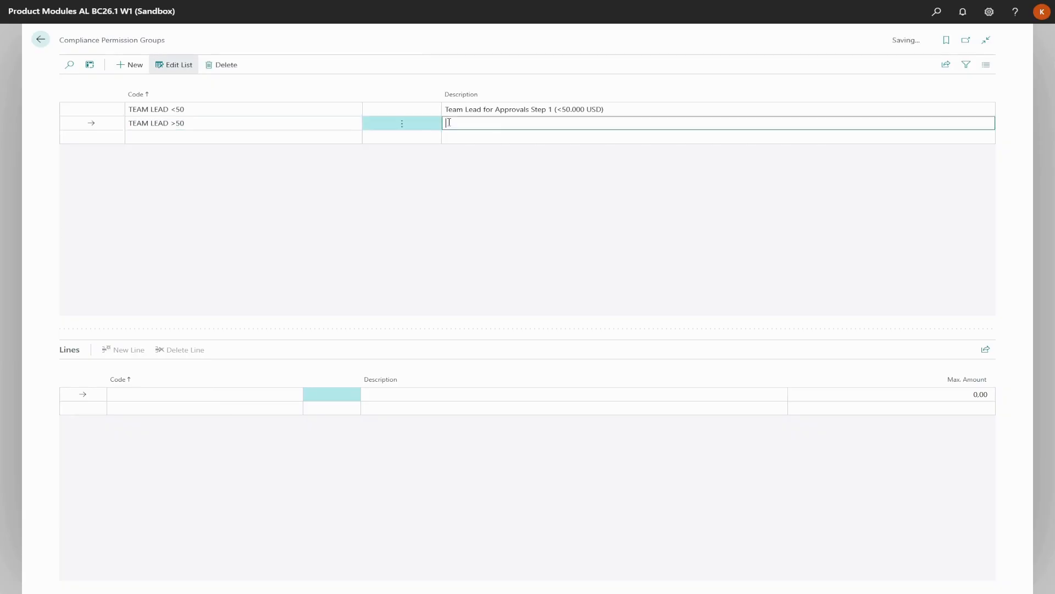
{"action": "type", "text": "Team L"}
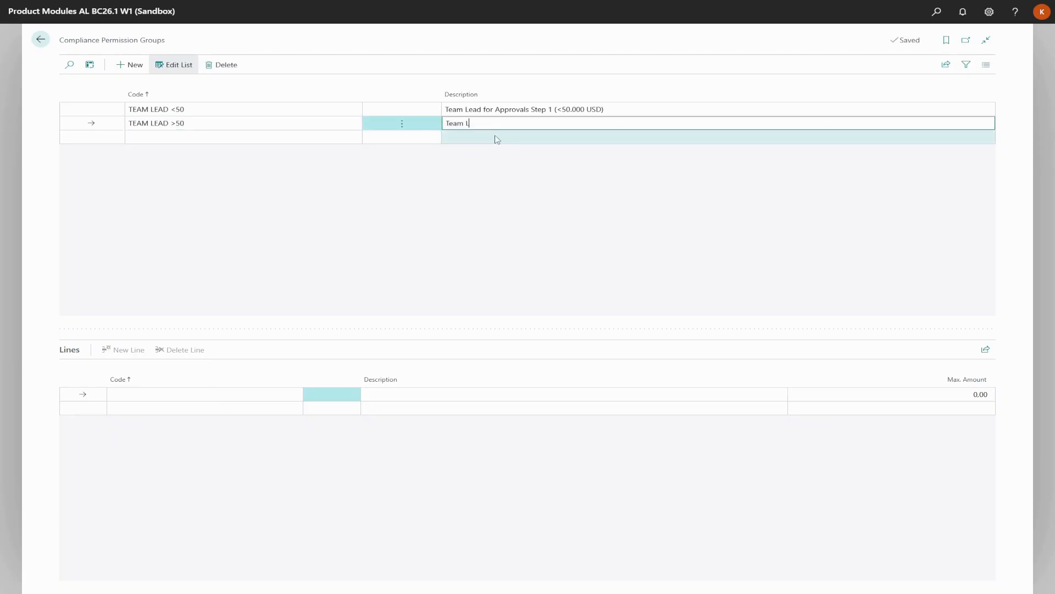
{"action": "type", "text": "ead for Approvals Step 1 (>50.000 USD)"}
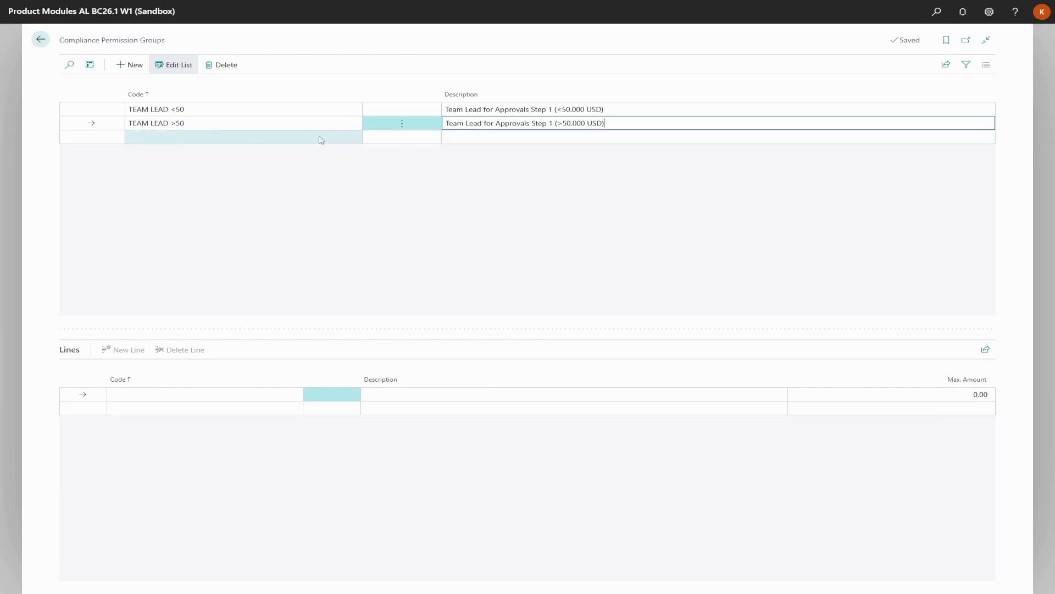
- Create the permission group MANAGER with the description "Manager for Approvals Step 2"
{"action": "left_click", "coordinate": [177, 138]}
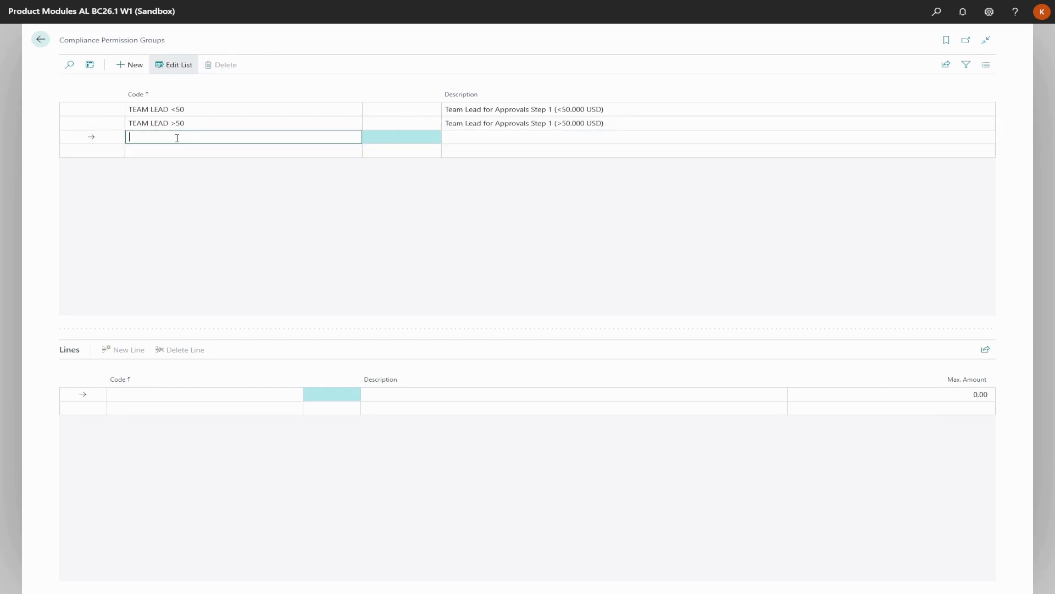
{"action": "type", "text": "MANAGER"}
{"action": "left_click", "coordinate": [451, 136]}
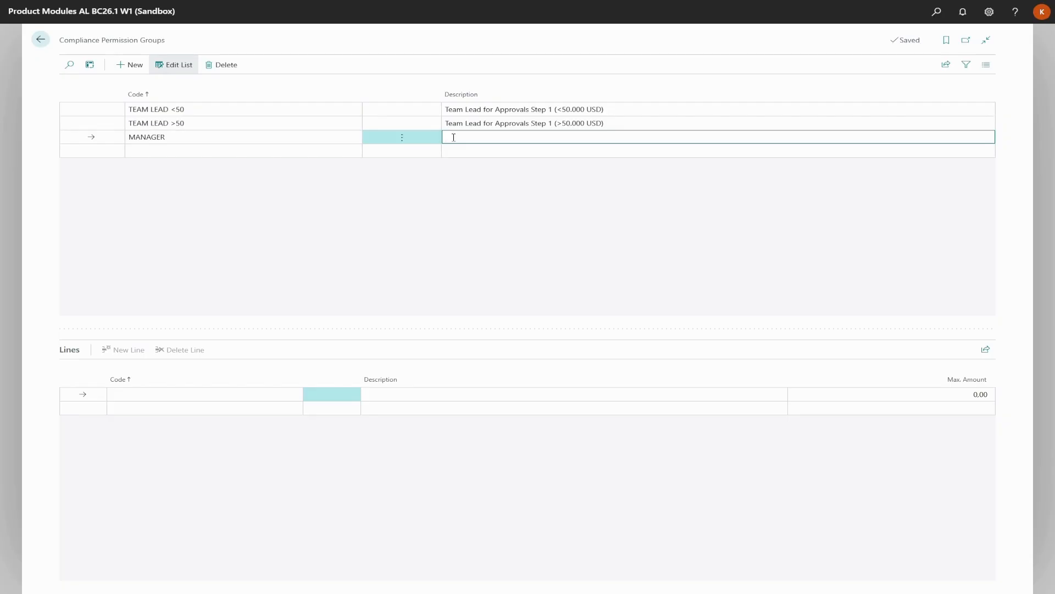
{"action": "type", "text": "Manager for Approvals Step 2"}
{"action": "key", "text": "BackSpace"}
{"action": "type", "text": "2"}
{"action": "left_click", "coordinate": [565, 176]}
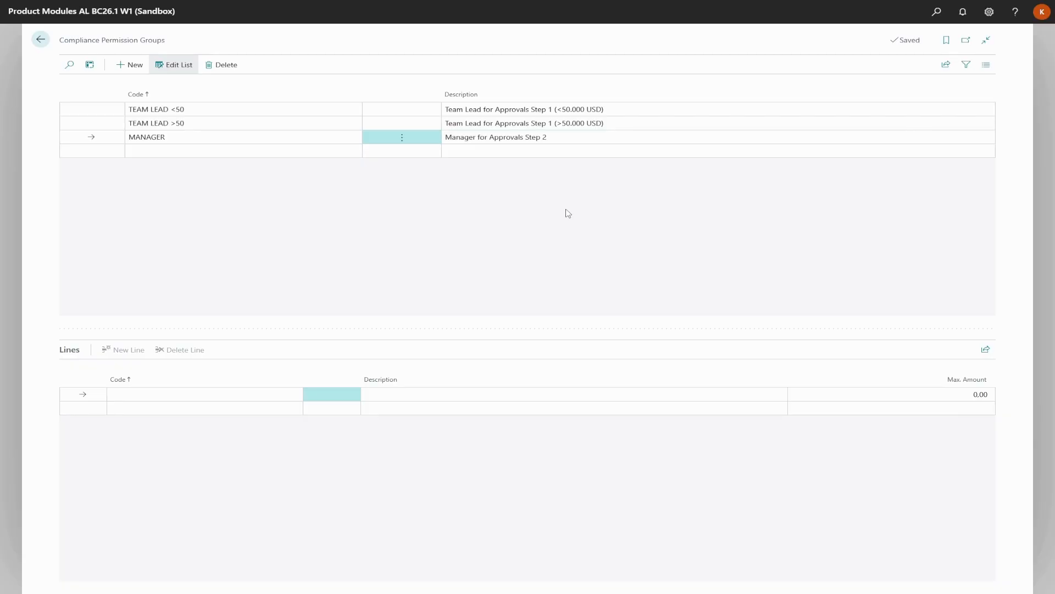
- Assign the permissions APPROVAL TL and REJECTION as lines of the TEAM LEAD <50 group
{"action": "left_click", "coordinate": [209, 111]}
{"action": "left_click", "coordinate": [247, 394]}
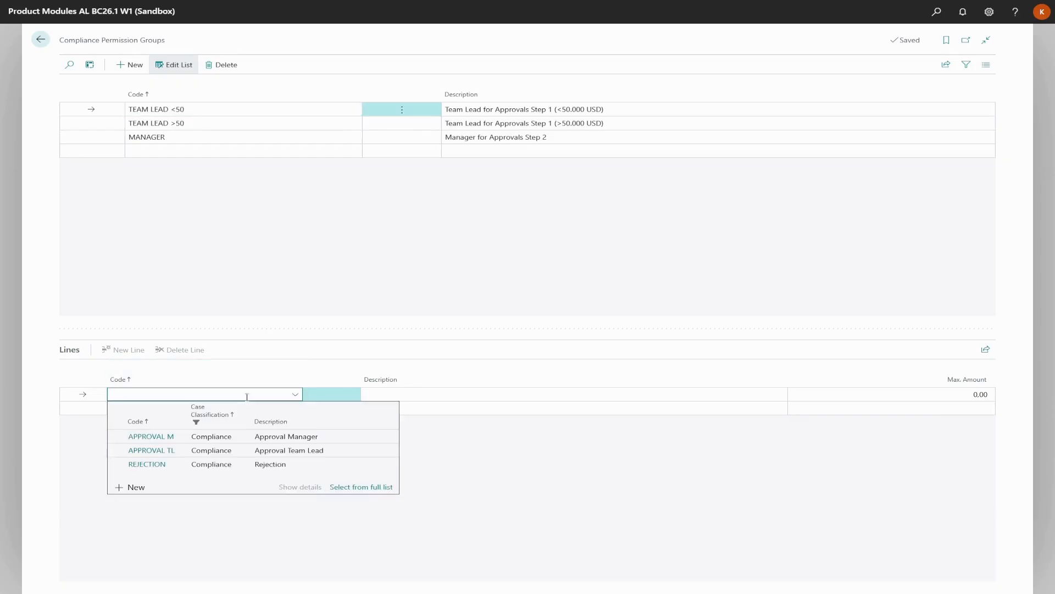
{"action": "key", "text": "Down"}
{"action": "left_click", "coordinate": [183, 452]}
{"action": "left_click", "coordinate": [169, 409]}
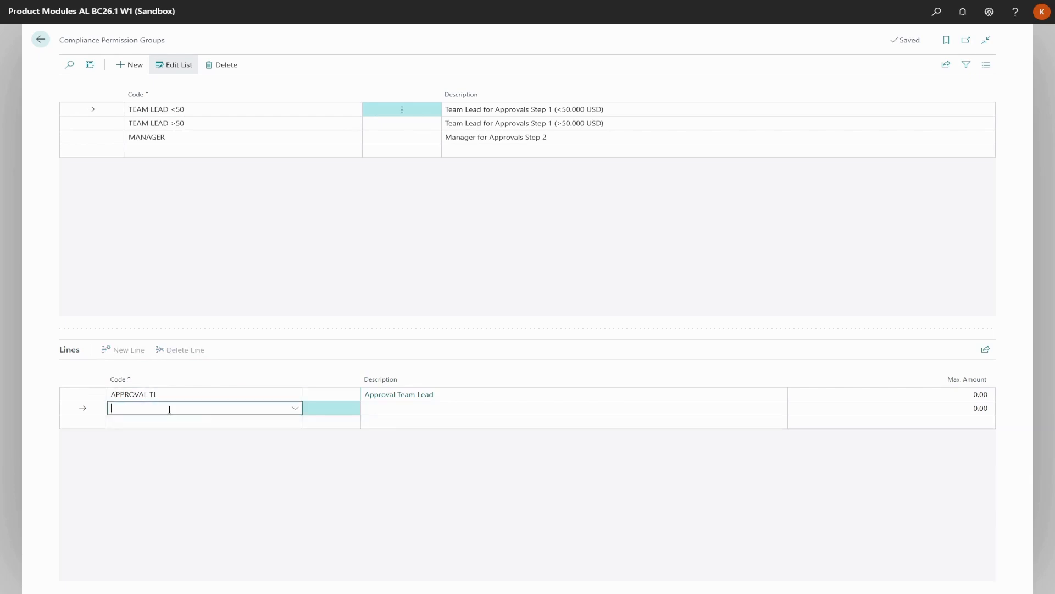
{"action": "left_click", "coordinate": [158, 478]}
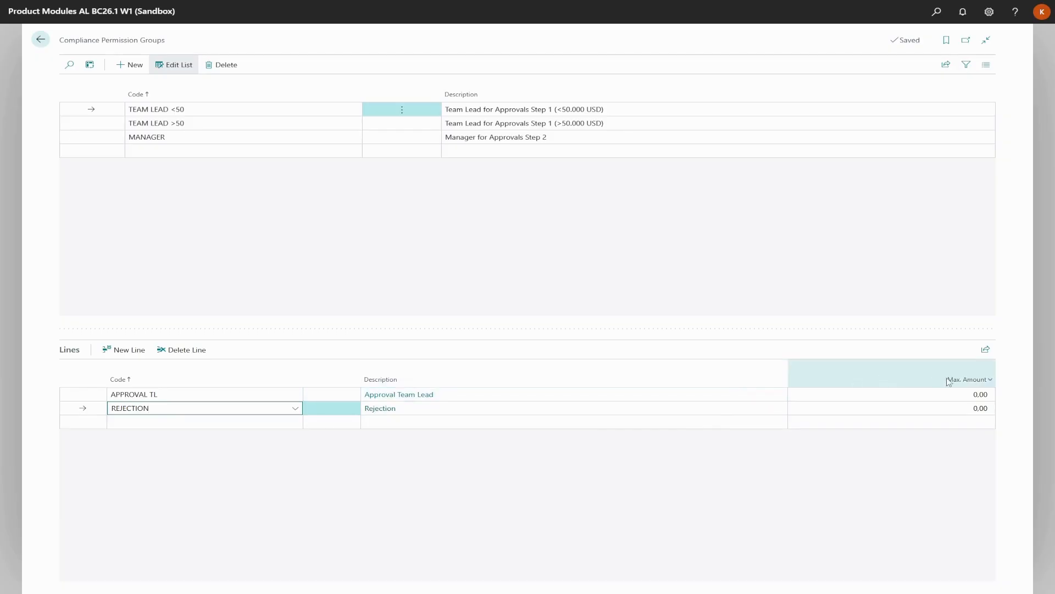
- Set the maximum amount of the APPROVAL TL line in the TEAM LEAD <50 group to 49.999
{"action": "left_click", "coordinate": [966, 393]}
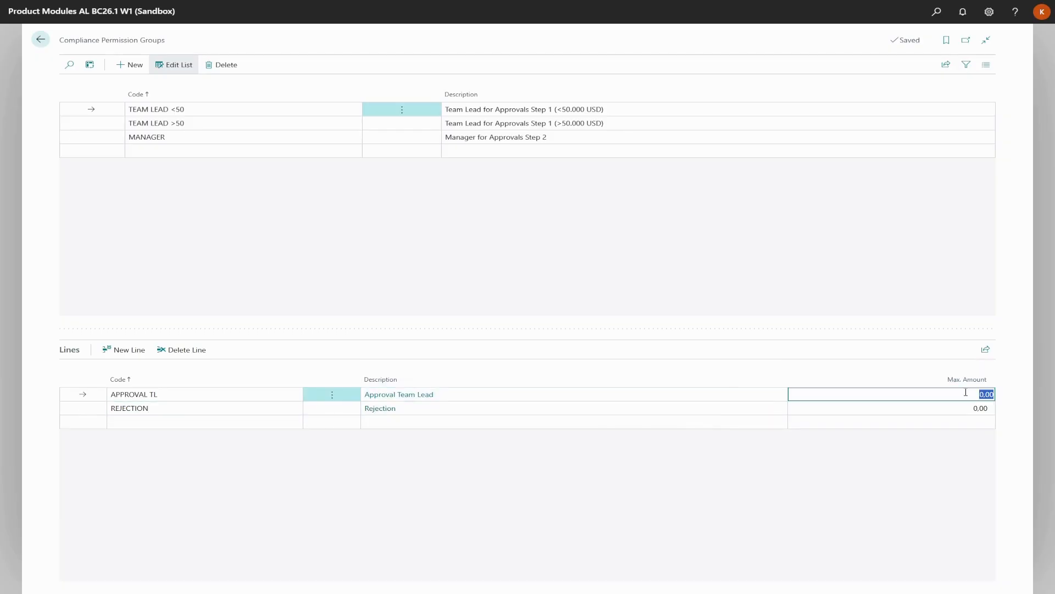
{"action": "type", "text": "49.999"}
{"action": "left_click", "coordinate": [842, 455]}
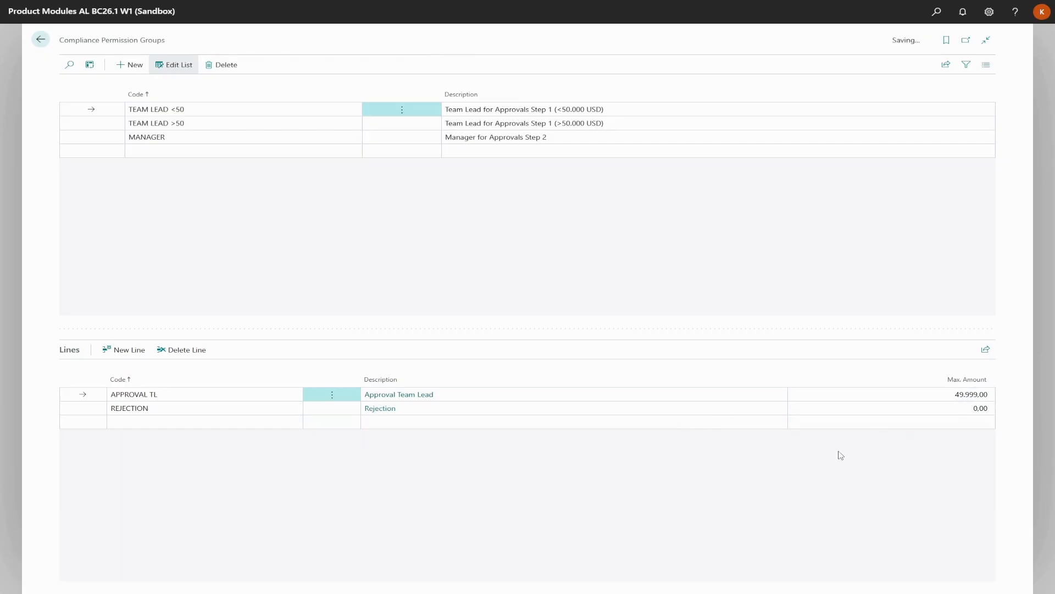
- Assign the permissions APPROVAL TL and REJECTION as lines of the TEAM LEAD >50 group
{"action": "left_click", "coordinate": [215, 125]}
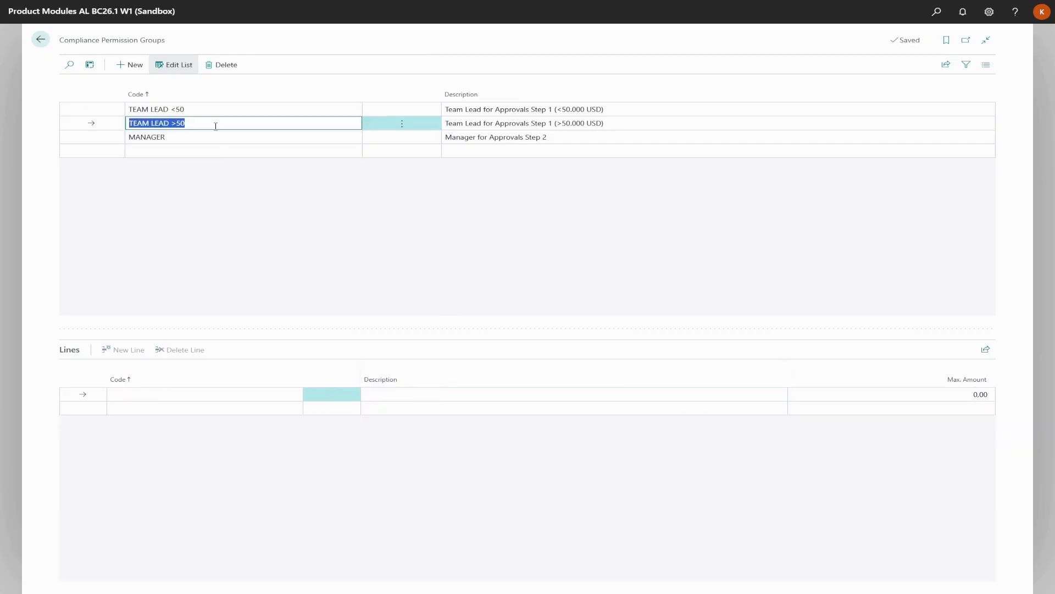
{"action": "left_click", "coordinate": [271, 394]}
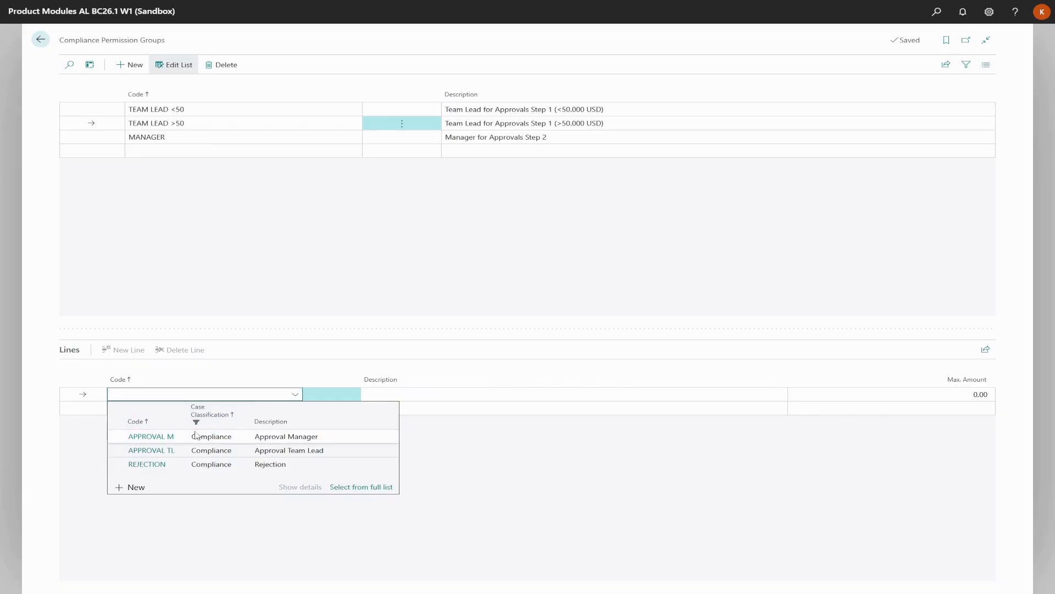
{"action": "left_click", "coordinate": [181, 450]}
{"action": "left_click", "coordinate": [183, 451]}
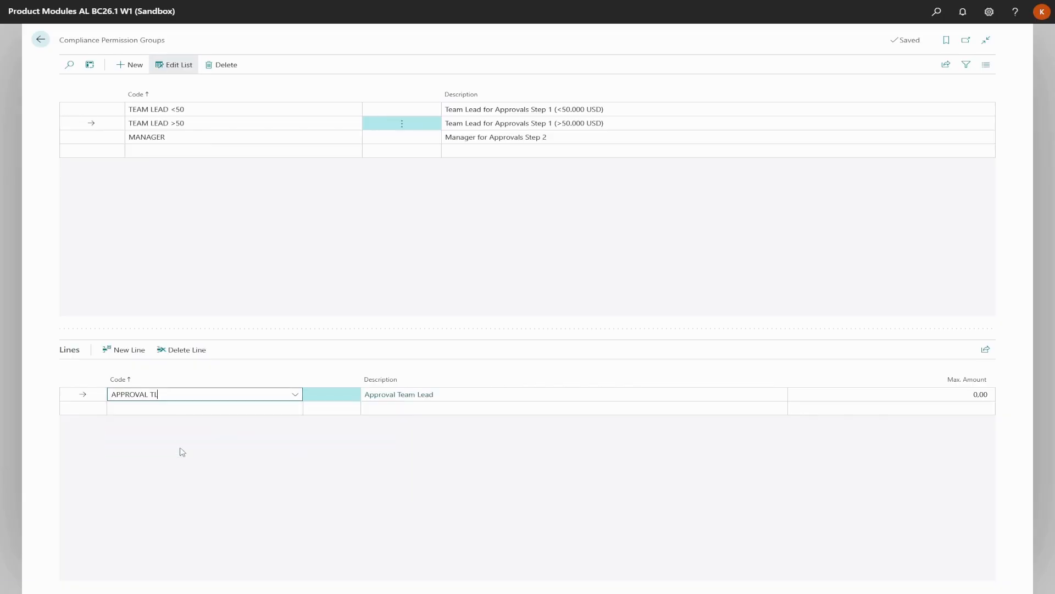
{"action": "left_click", "coordinate": [170, 407]}
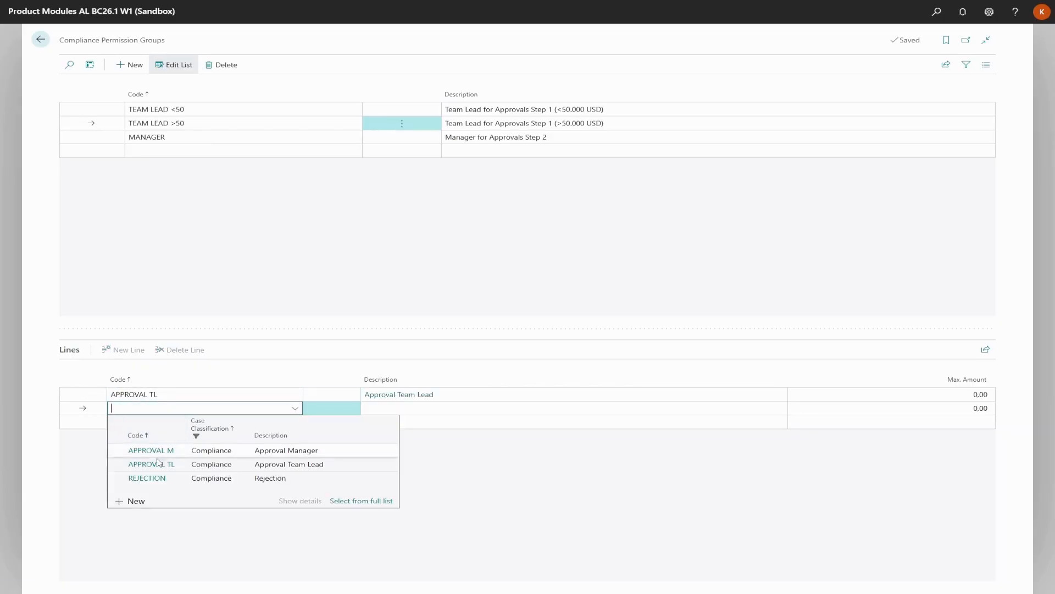
{"action": "left_click", "coordinate": [156, 478]}
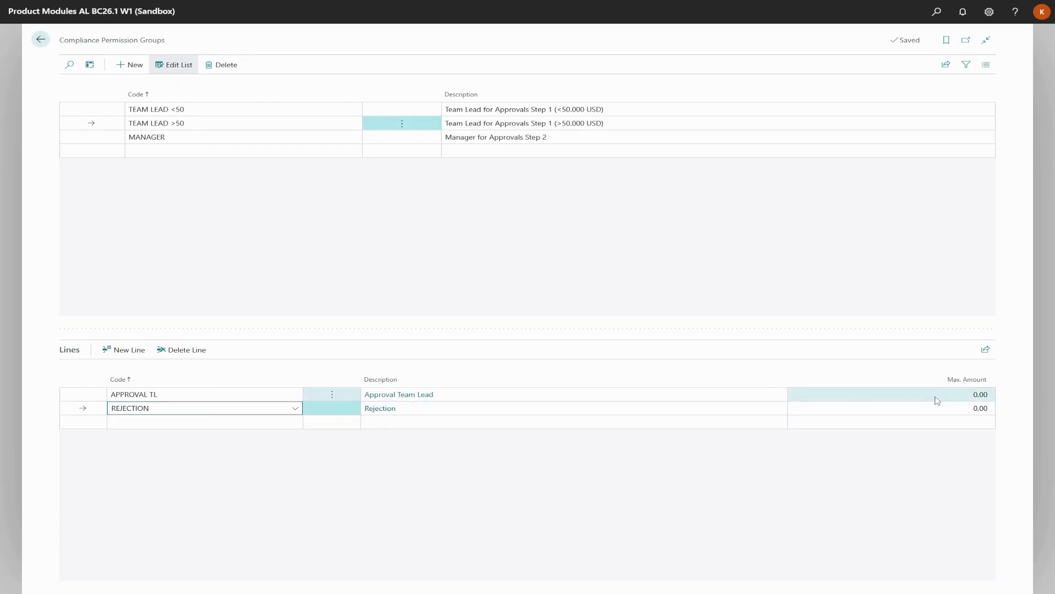
- Assign the permissions APPROVAL M and REJECTION as lines of the MANAGER group
{"action": "left_click", "coordinate": [256, 138]}
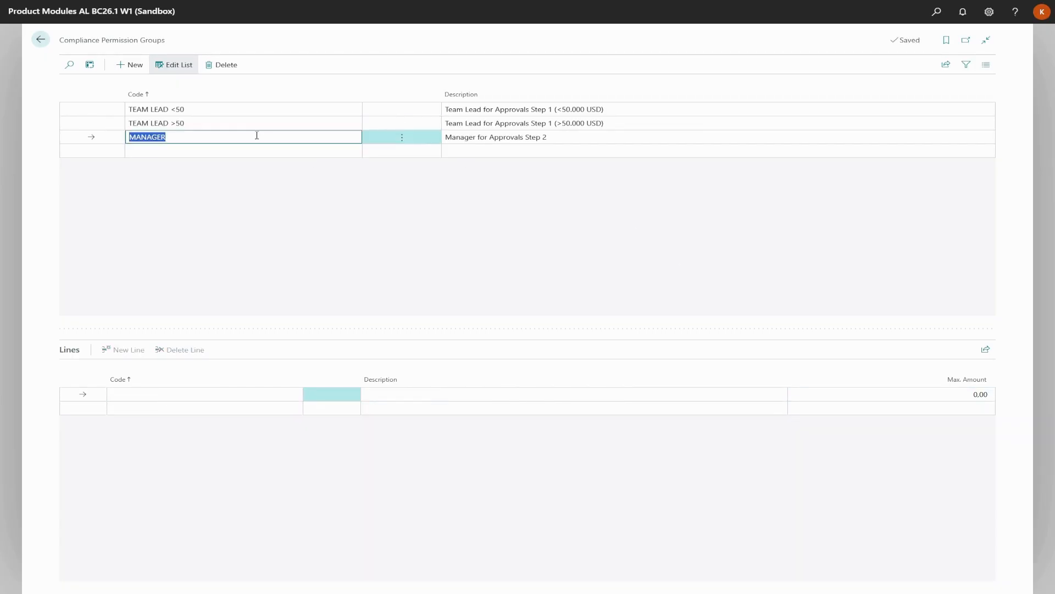
{"action": "left_click", "coordinate": [255, 395]}
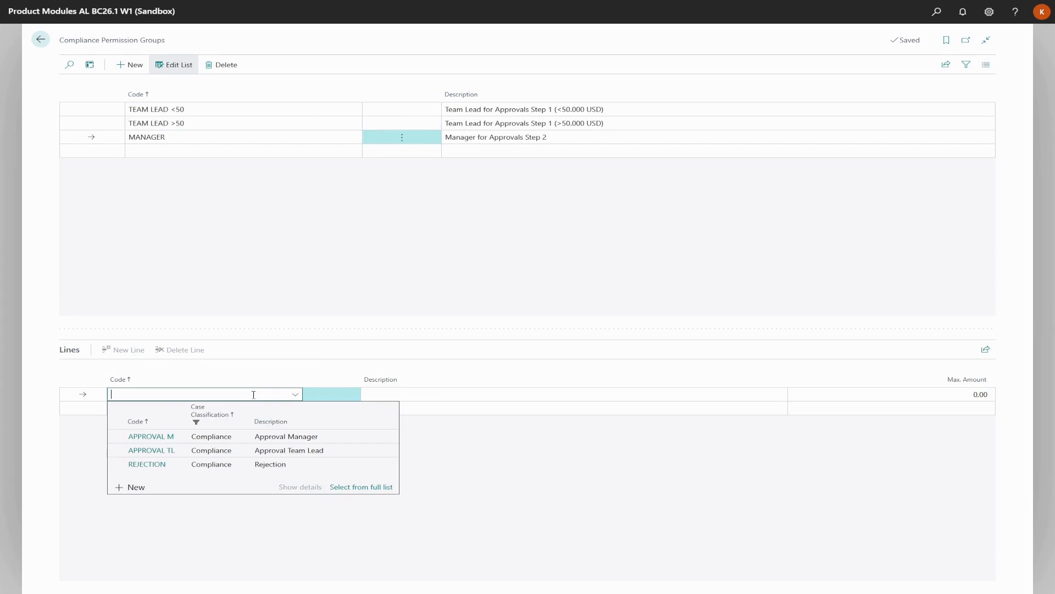
{"action": "left_click", "coordinate": [171, 436]}
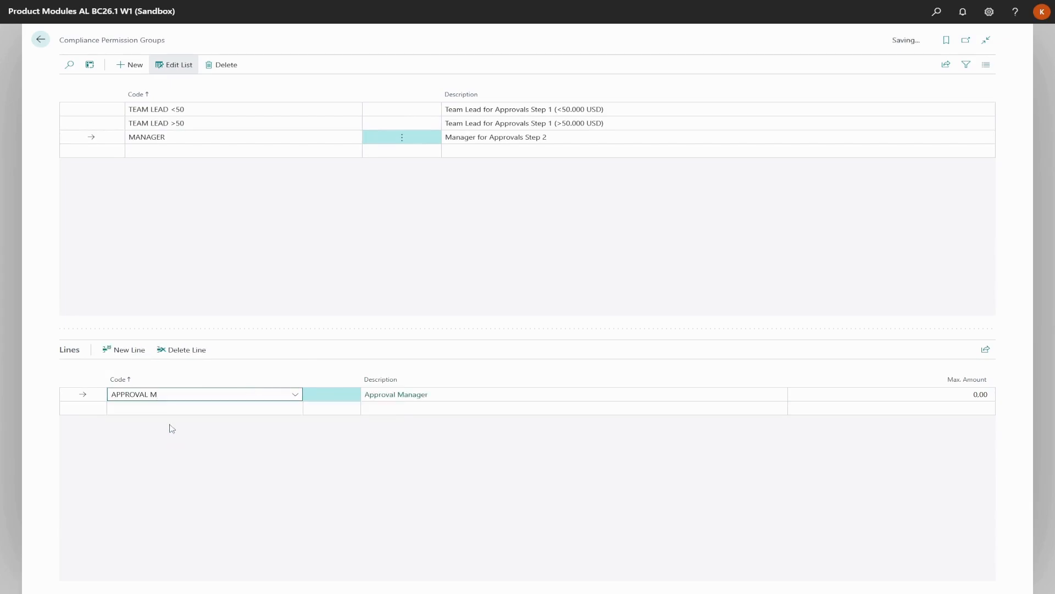
{"action": "left_click", "coordinate": [170, 408]}
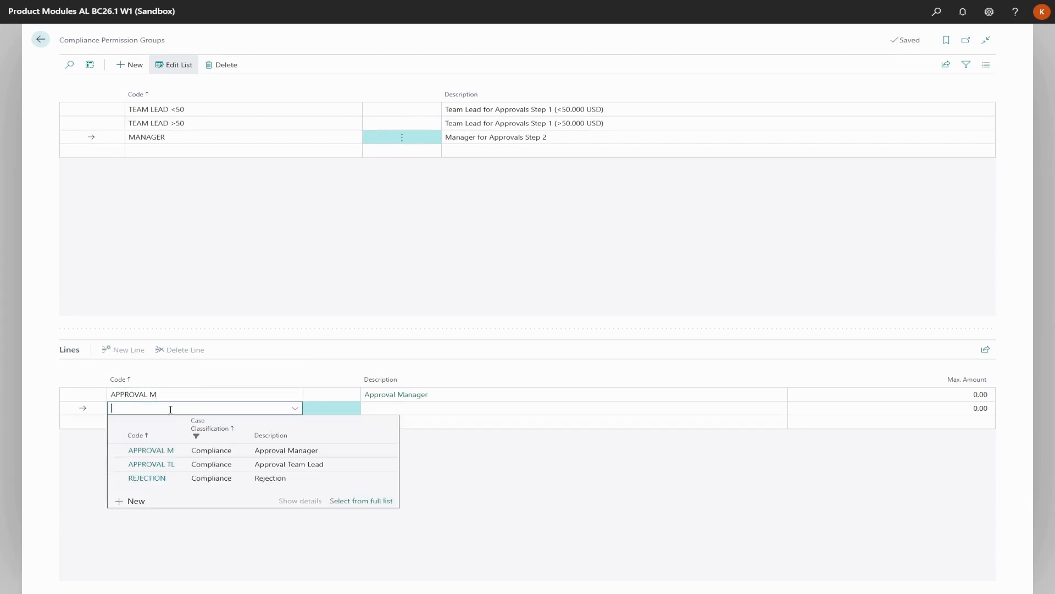
{"action": "left_click", "coordinate": [154, 477]}
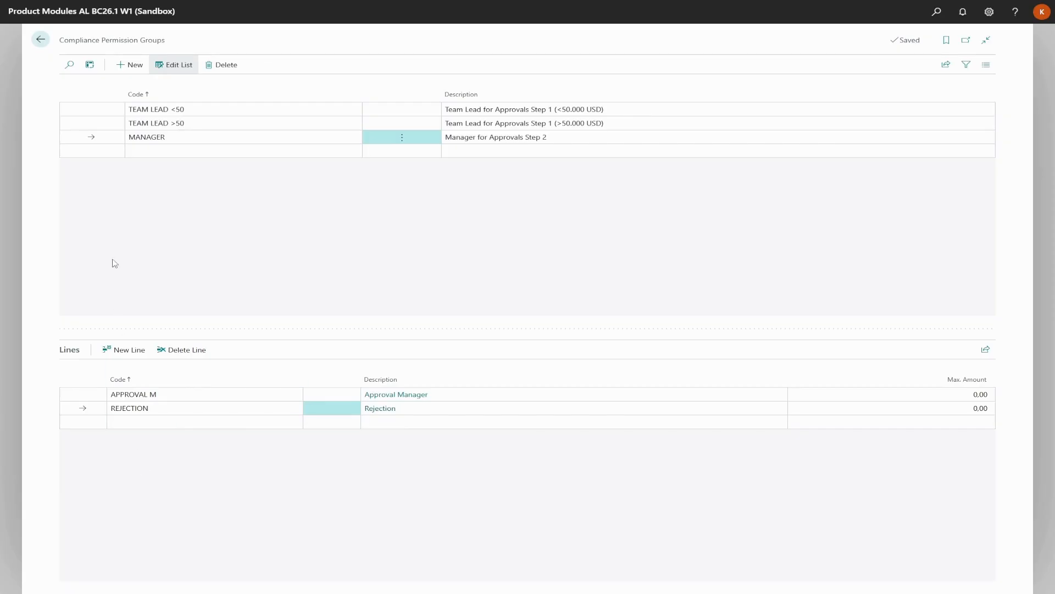
- Leave the permission groups page and search for Compliance User Setup to open that page
{"action": "left_click", "coordinate": [41, 40]}
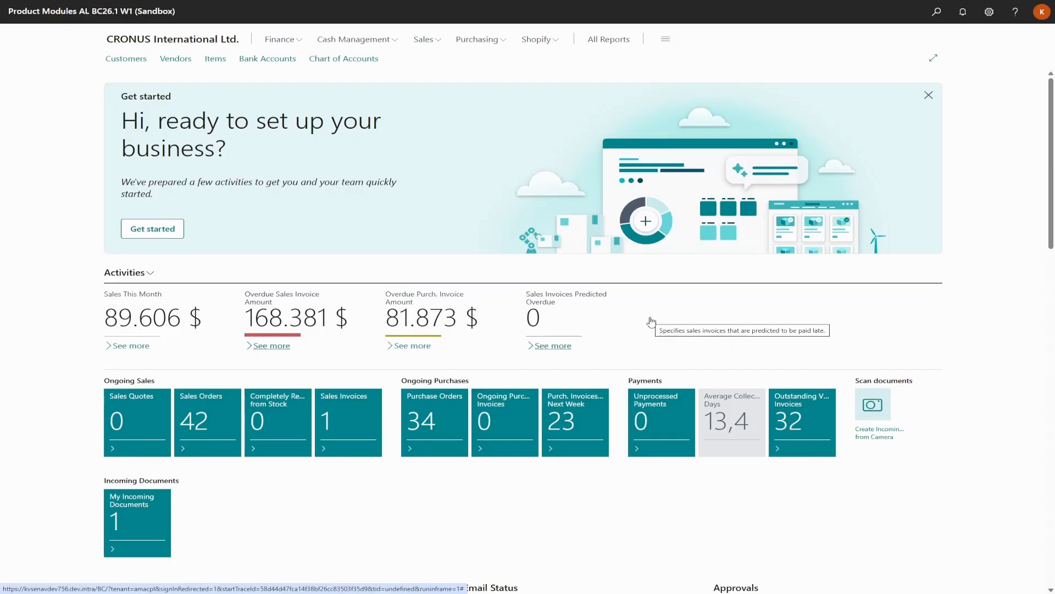
{"action": "left_click", "coordinate": [937, 12]}
{"action": "type", "text": "Complia"}
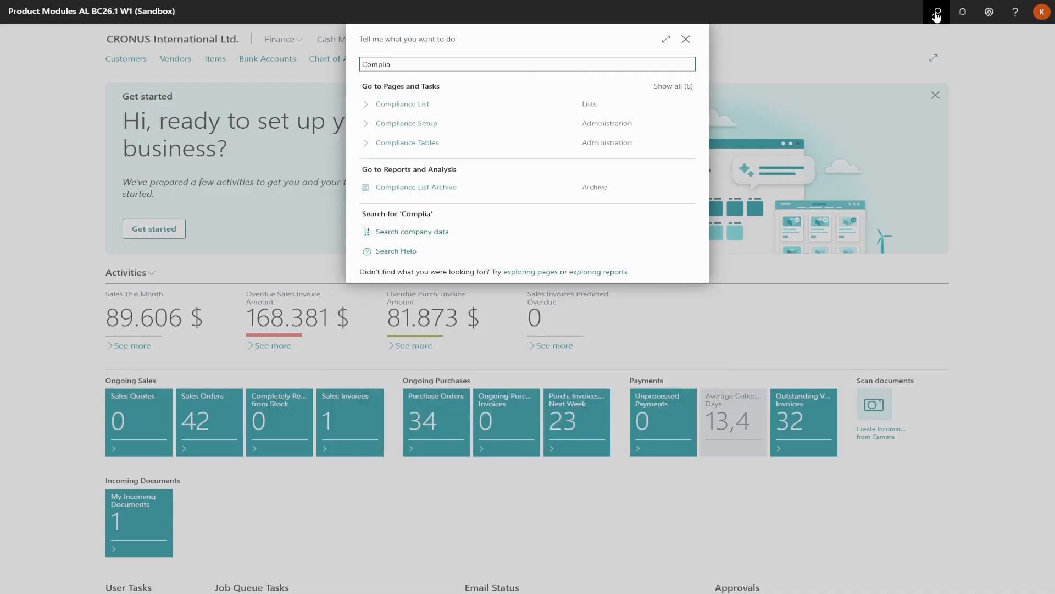
{"action": "type", "text": "nce User"}
{"action": "left_click", "coordinate": [423, 104]}
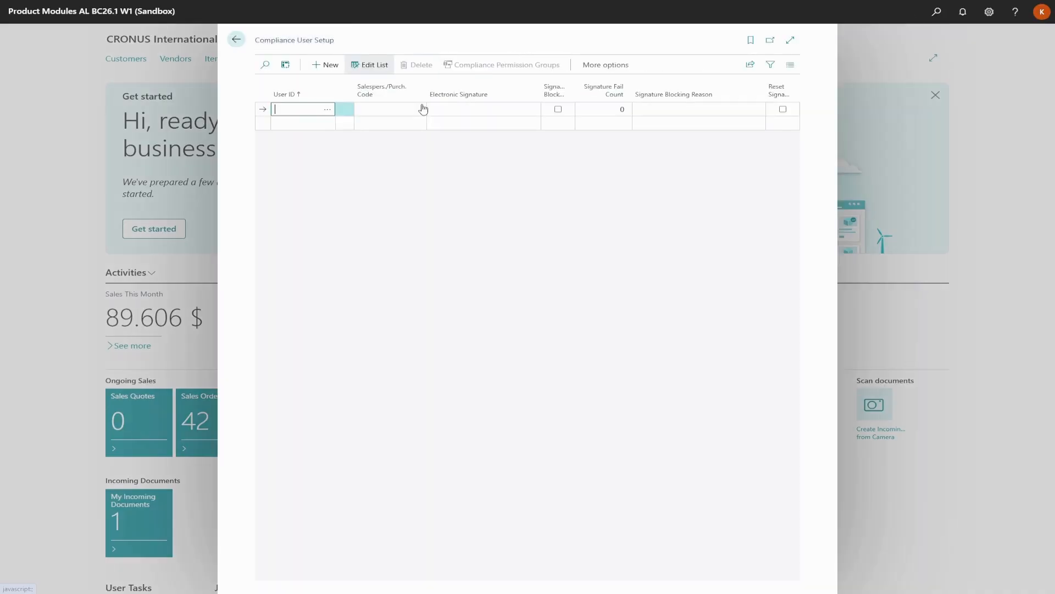
- Add the first user from the user list to the compliance user setup and assign the TEAM LEAD <50 permission group
{"action": "left_click", "coordinate": [328, 109]}
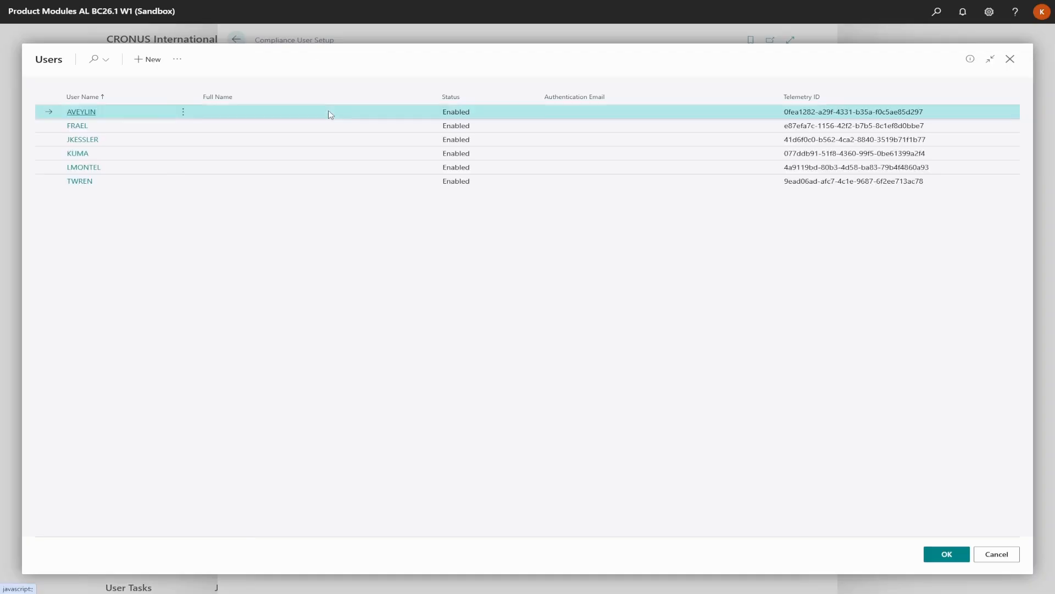
{"action": "left_click", "coordinate": [947, 556]}
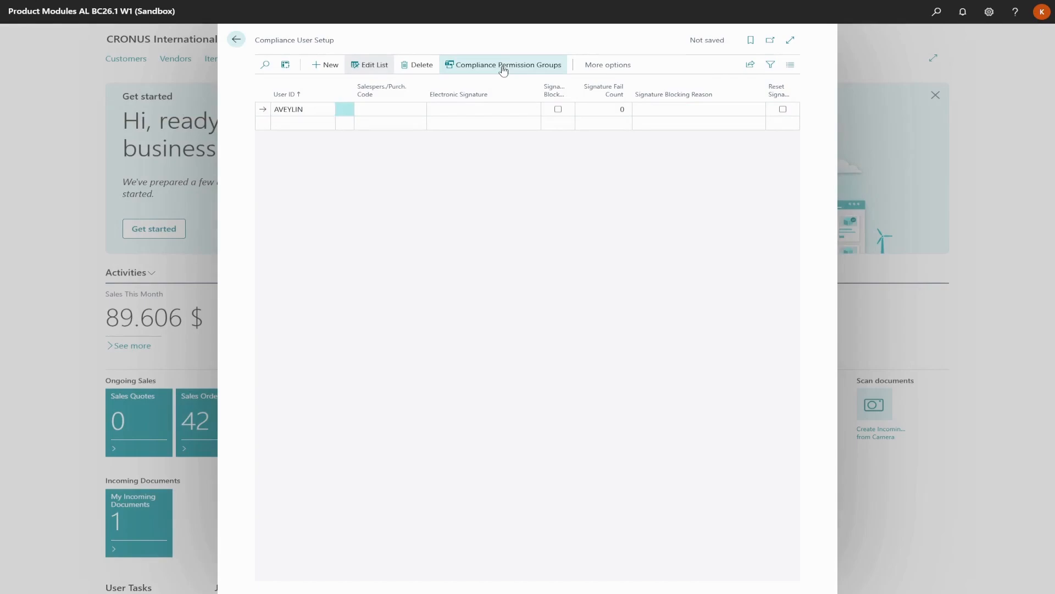
{"action": "left_click", "coordinate": [503, 65]}
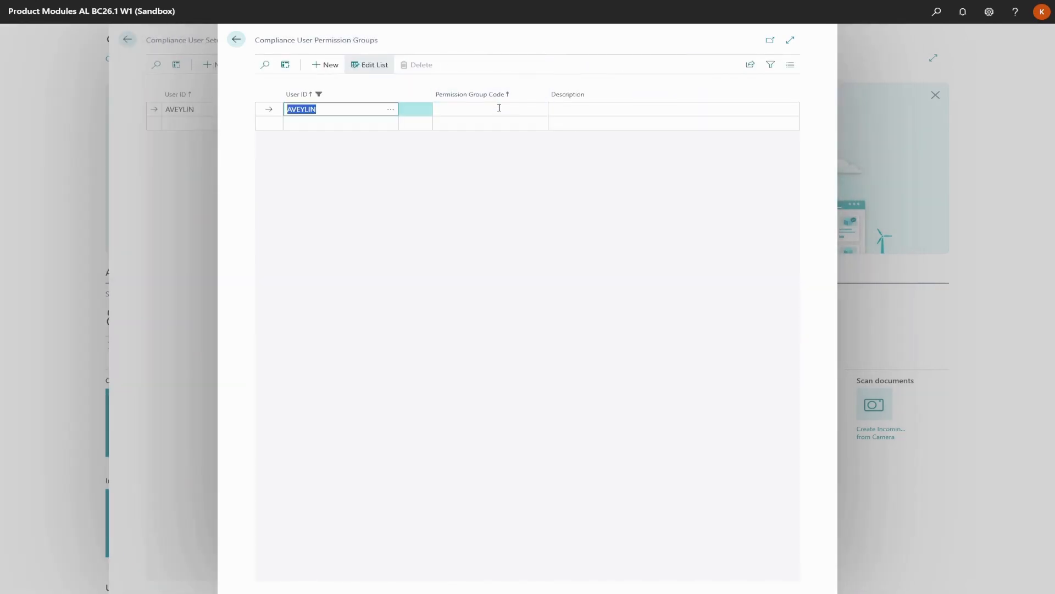
{"action": "left_click", "coordinate": [500, 107]}
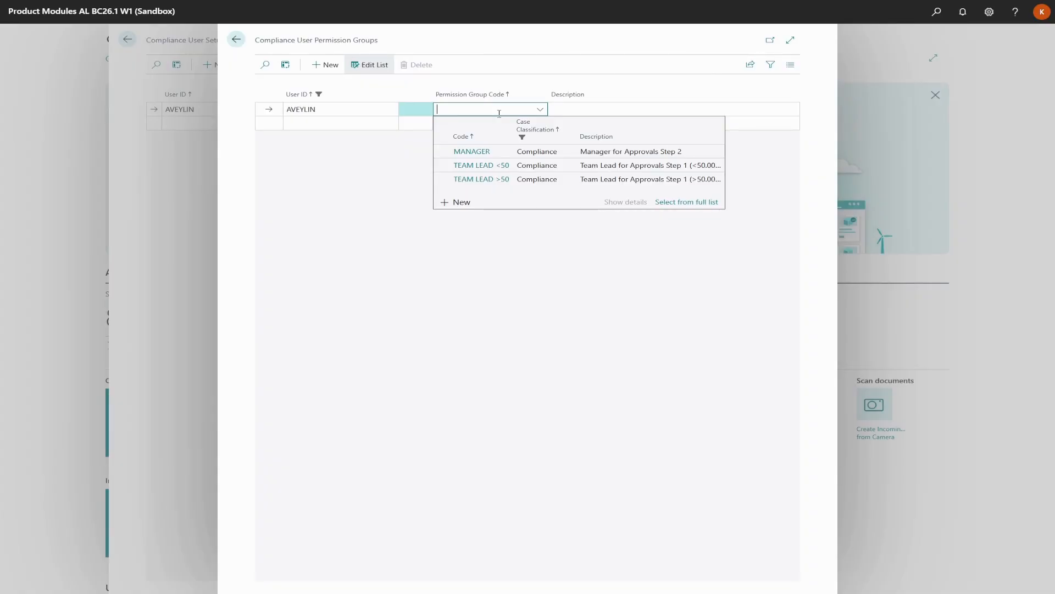
{"action": "left_click", "coordinate": [488, 165]}
{"action": "left_click", "coordinate": [237, 41]}
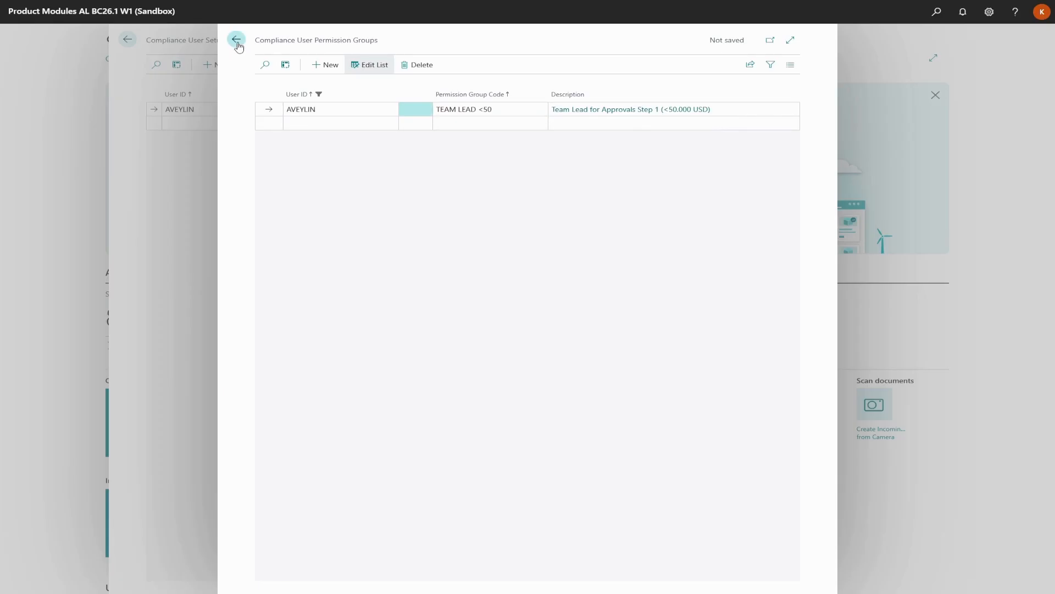
- Add the second user from the user list on a new line and assign the TEAM LEAD >50 permission group
{"action": "left_click", "coordinate": [297, 127]}
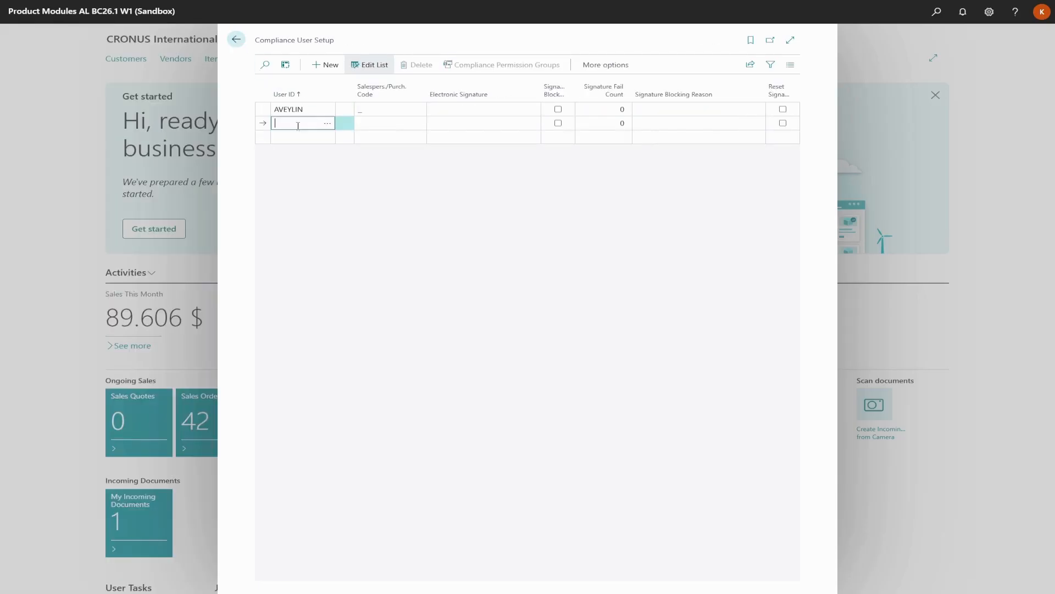
{"action": "left_click", "coordinate": [327, 126]}
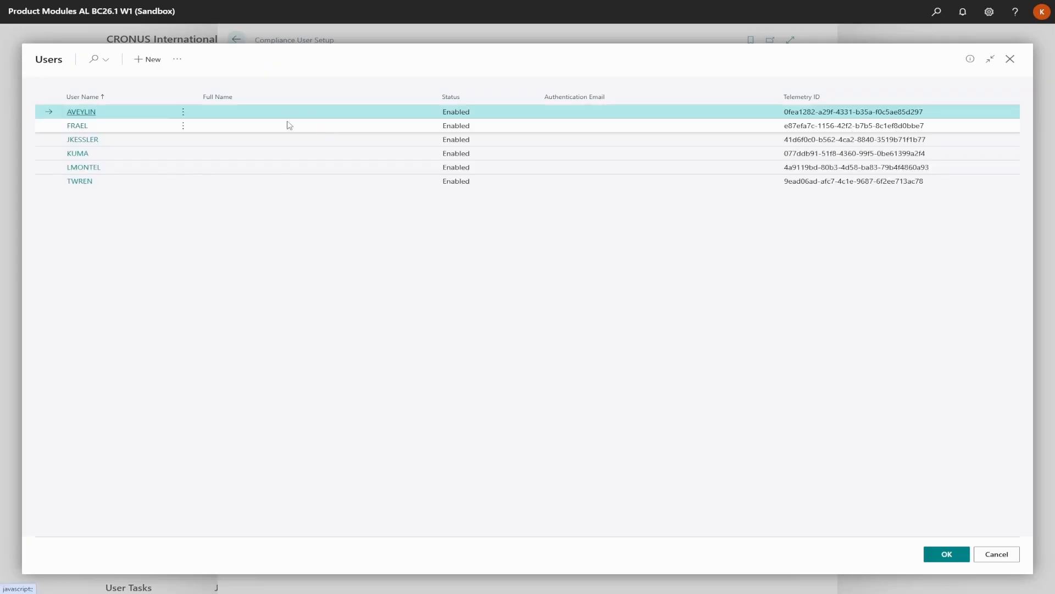
{"action": "left_click", "coordinate": [85, 126]}
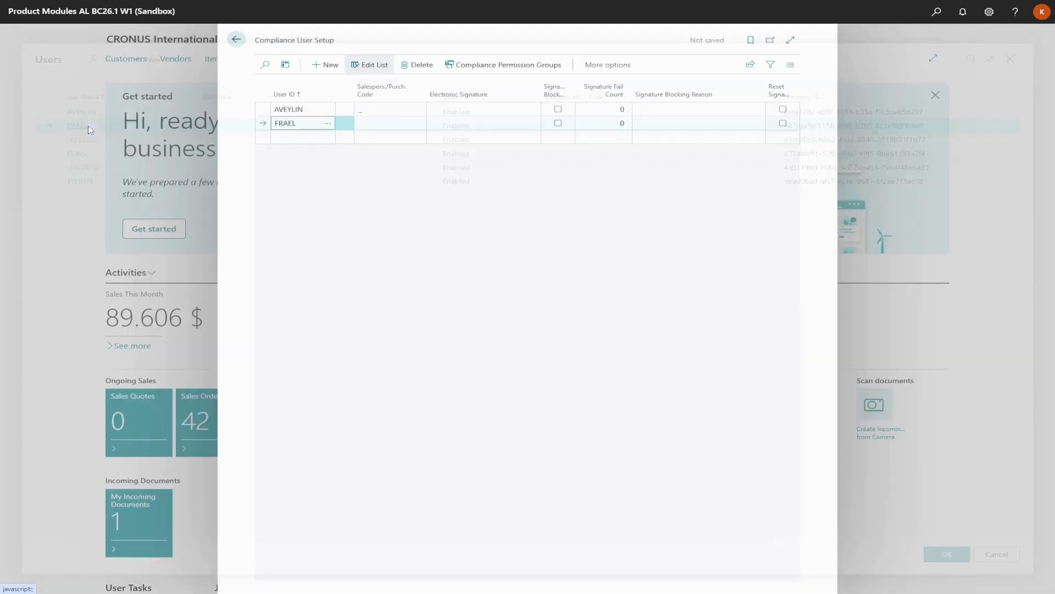
{"action": "left_click", "coordinate": [469, 66]}
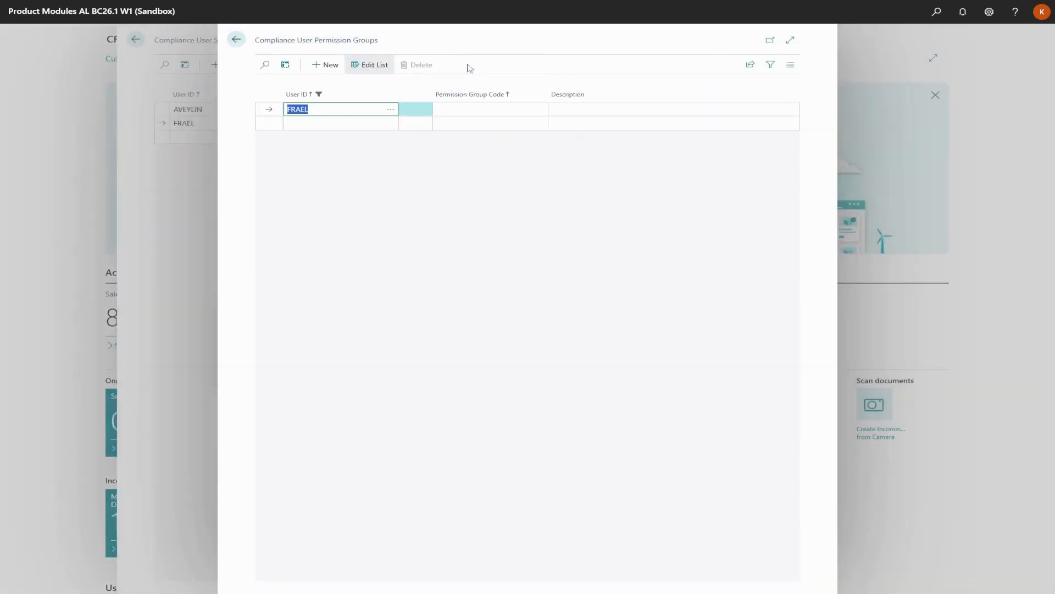
{"action": "left_click", "coordinate": [446, 109]}
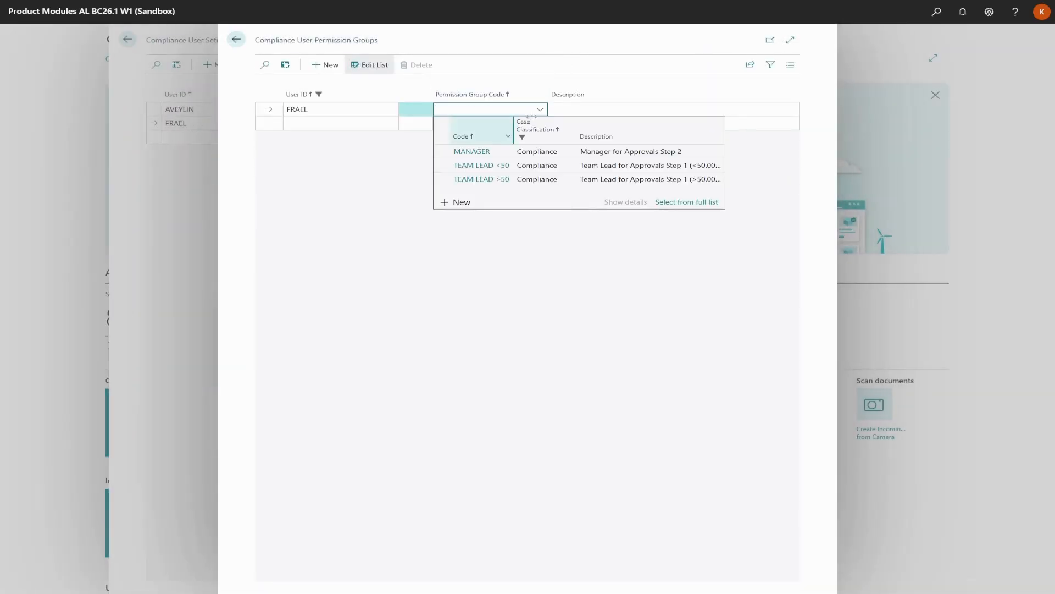
{"action": "left_click", "coordinate": [508, 180]}
{"action": "left_click", "coordinate": [236, 39]}
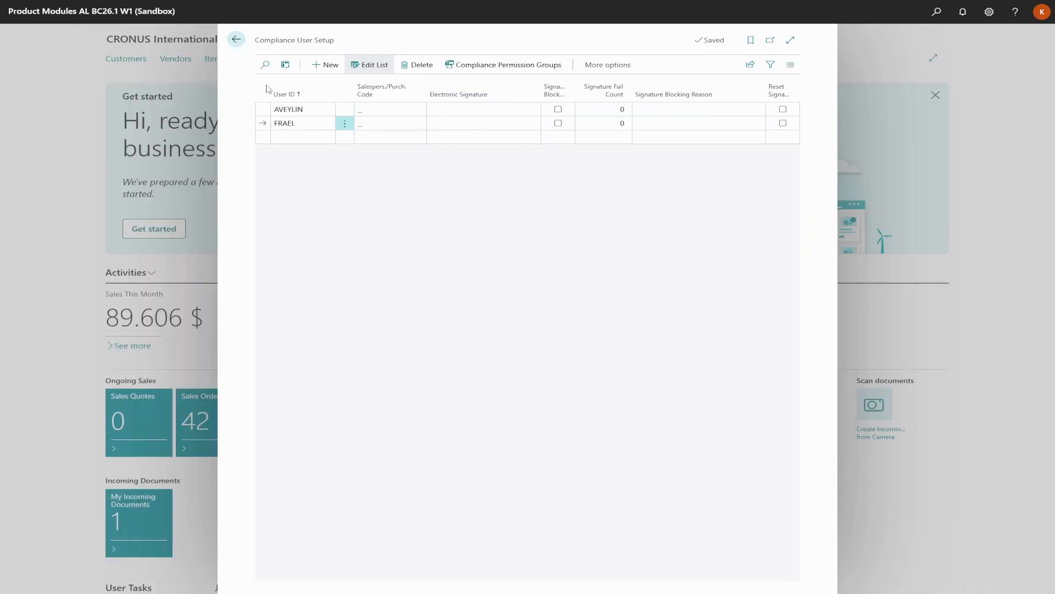
- Add the fifth user from the user list on a new line, assign the MANAGER permission group, and return to the home page
{"action": "left_click", "coordinate": [307, 138]}
{"action": "left_click", "coordinate": [328, 137]}
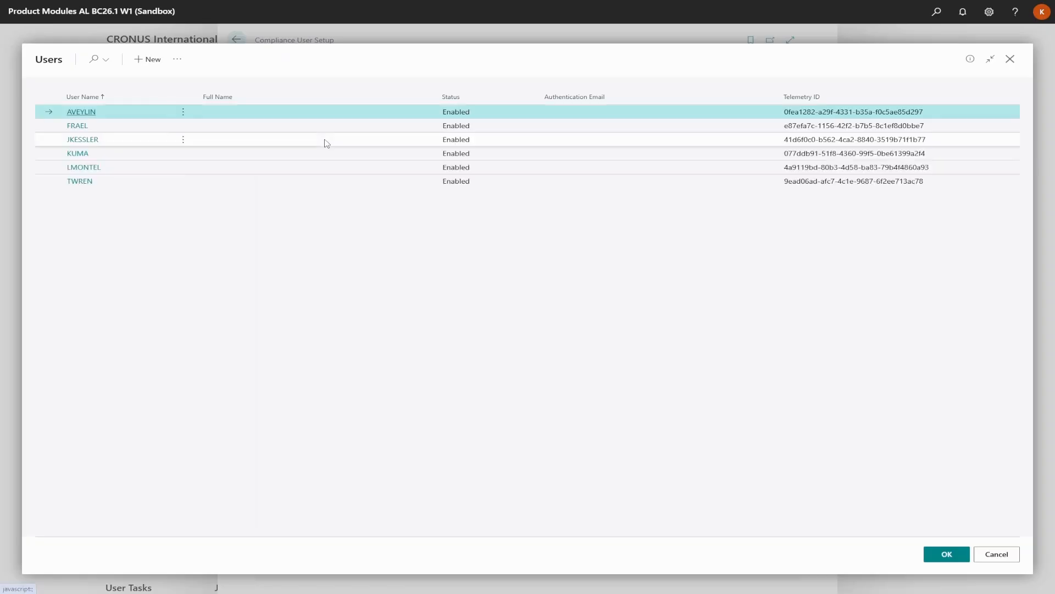
{"action": "left_click", "coordinate": [92, 167]}
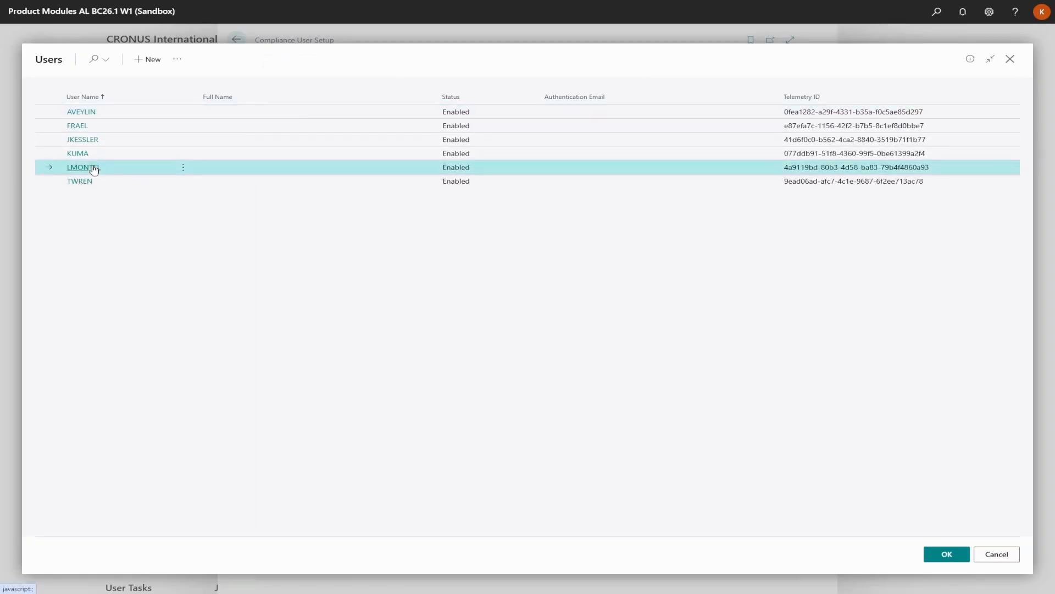
{"action": "left_click", "coordinate": [495, 64]}
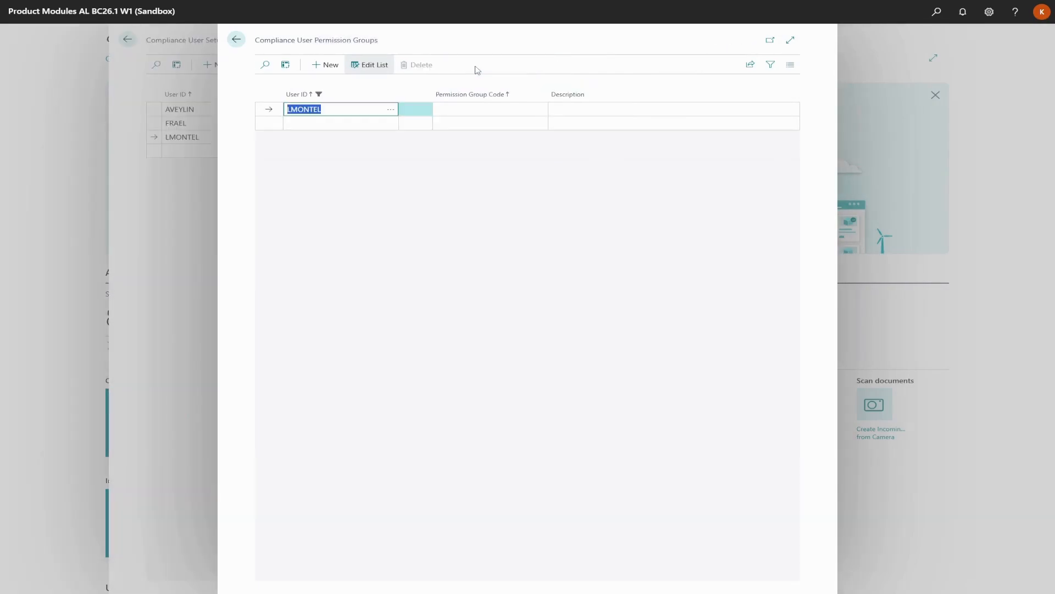
{"action": "left_click", "coordinate": [471, 107]}
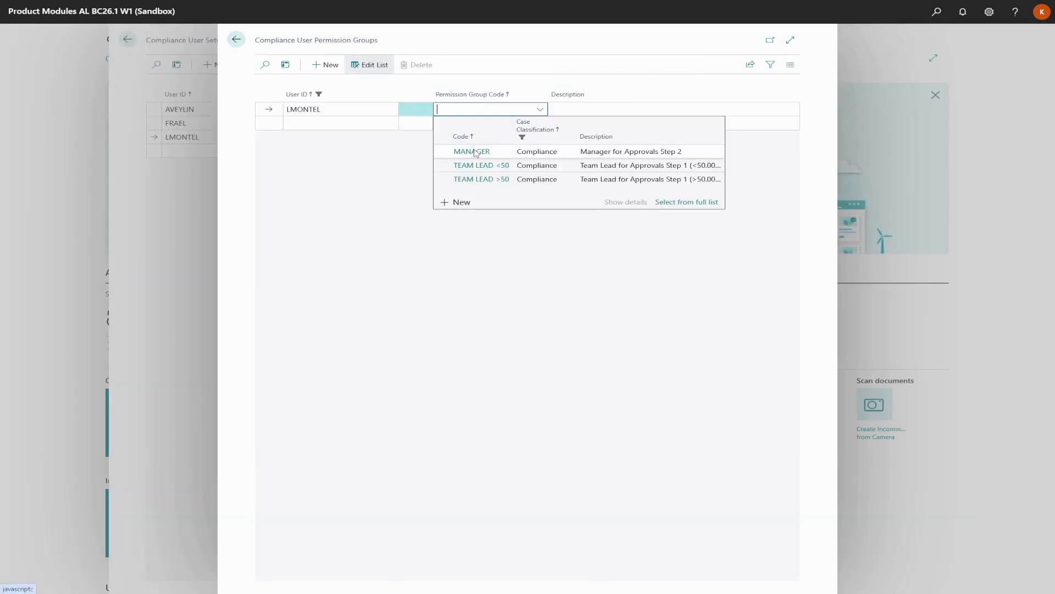
{"action": "left_click", "coordinate": [473, 149]}
{"action": "left_click", "coordinate": [236, 41]}
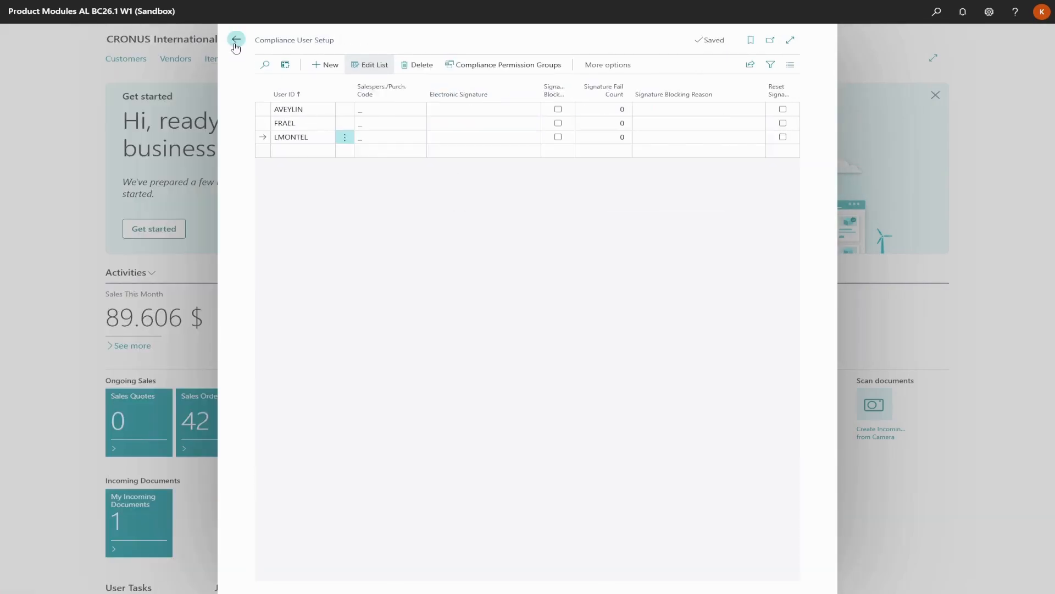
{"action": "left_click", "coordinate": [236, 41]}
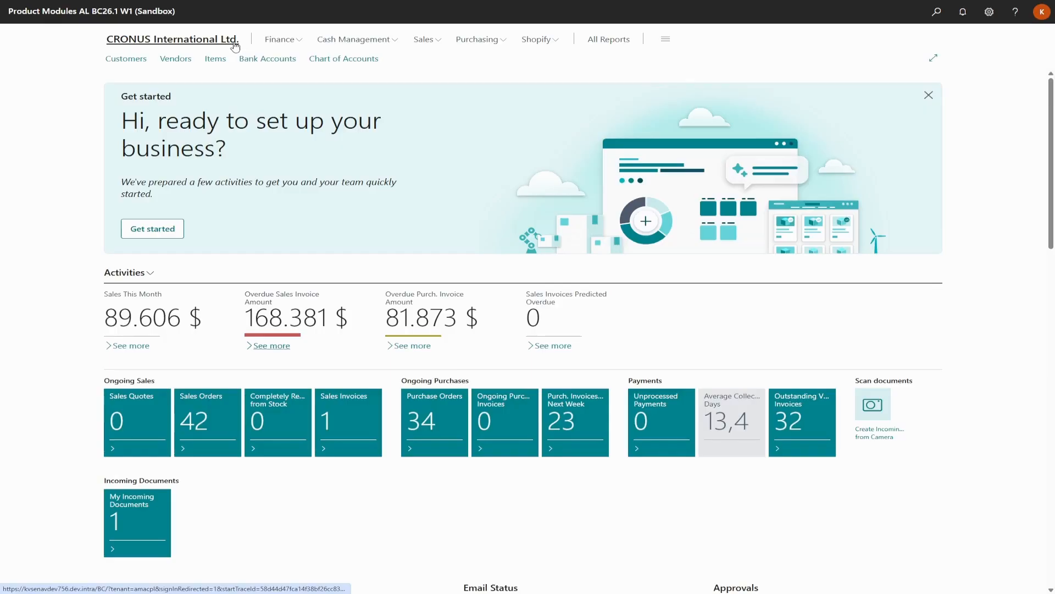